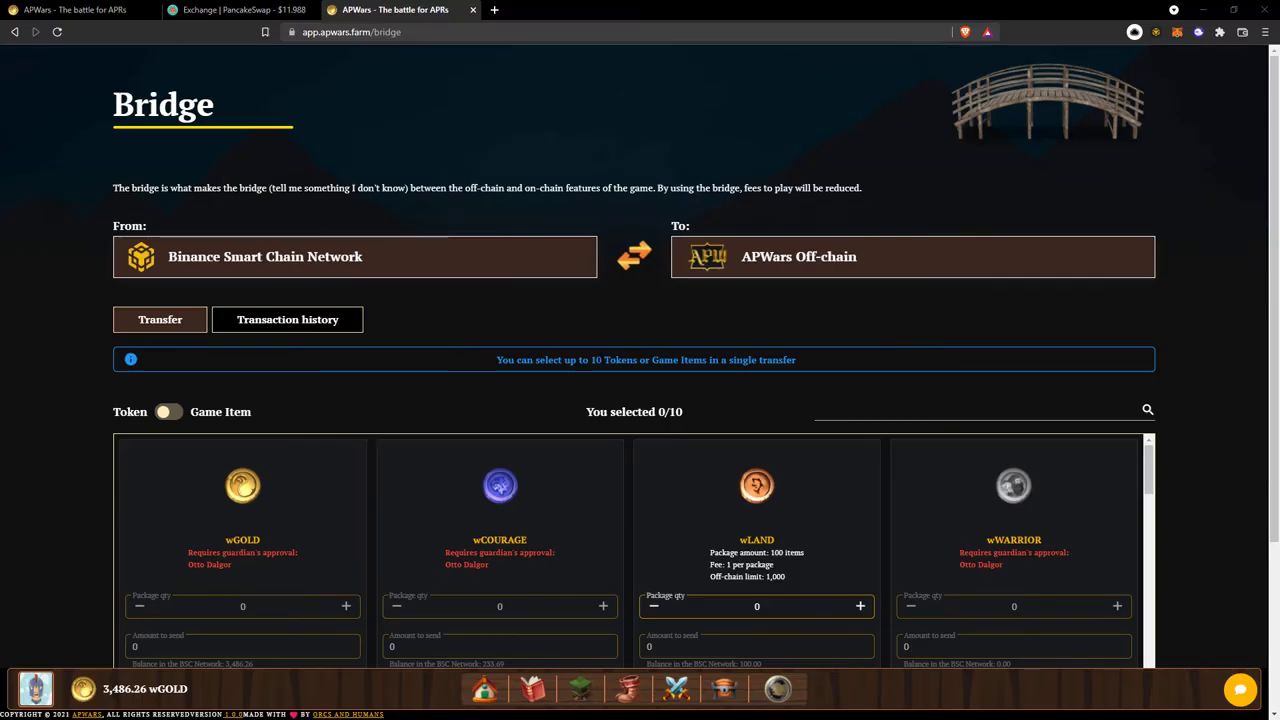
Step: Open the Arcadia Expansion game, dismiss the intro message and view its Daily Rewards page
scroll(921, 324, down, 1)
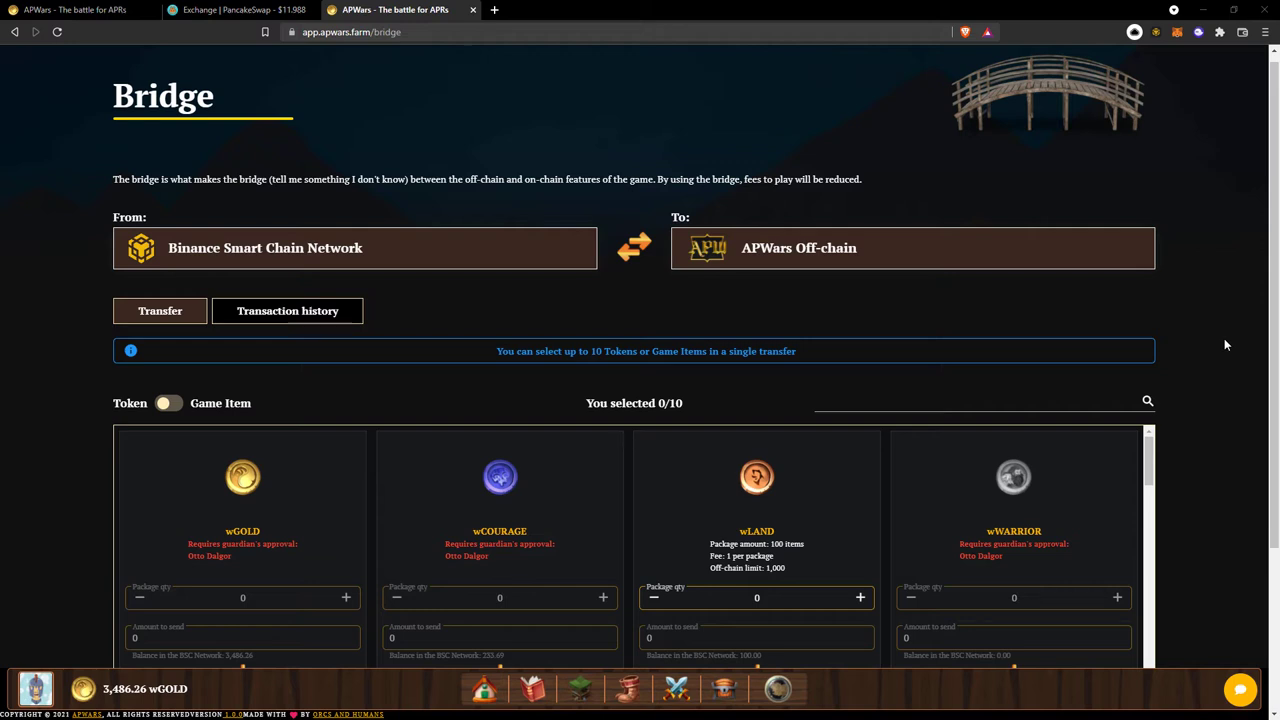
click(777, 692)
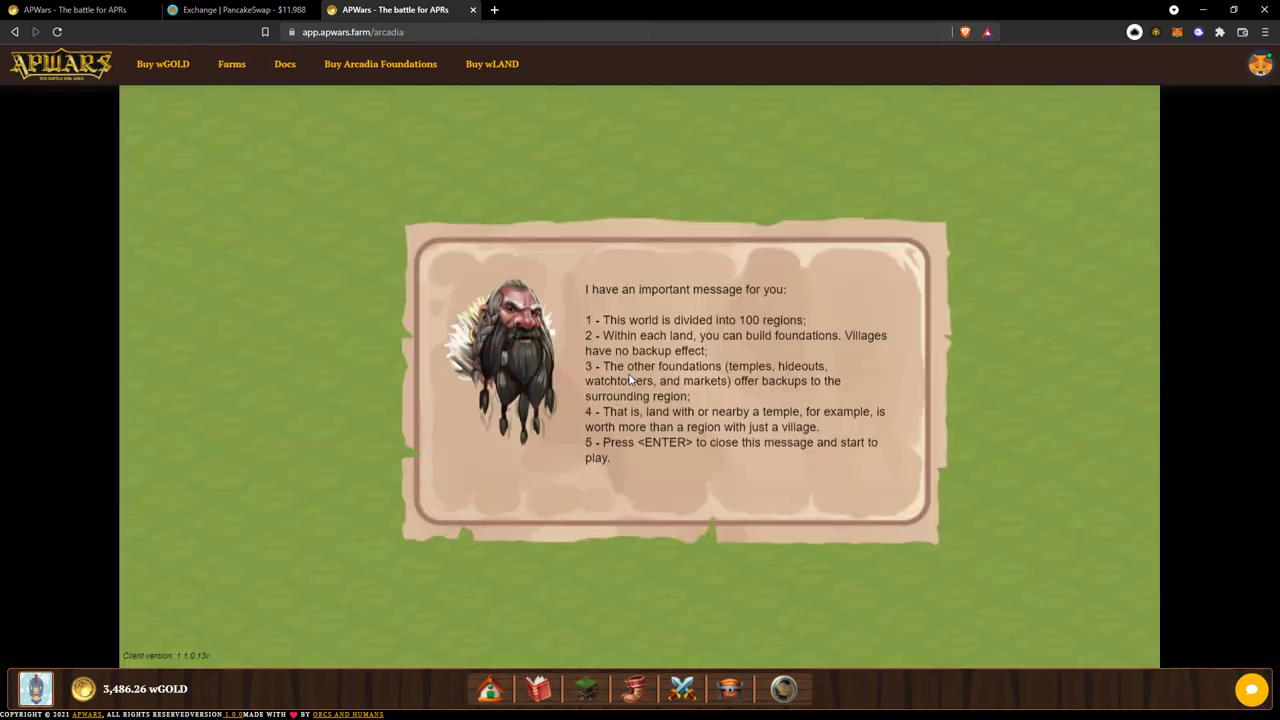
key(Return)
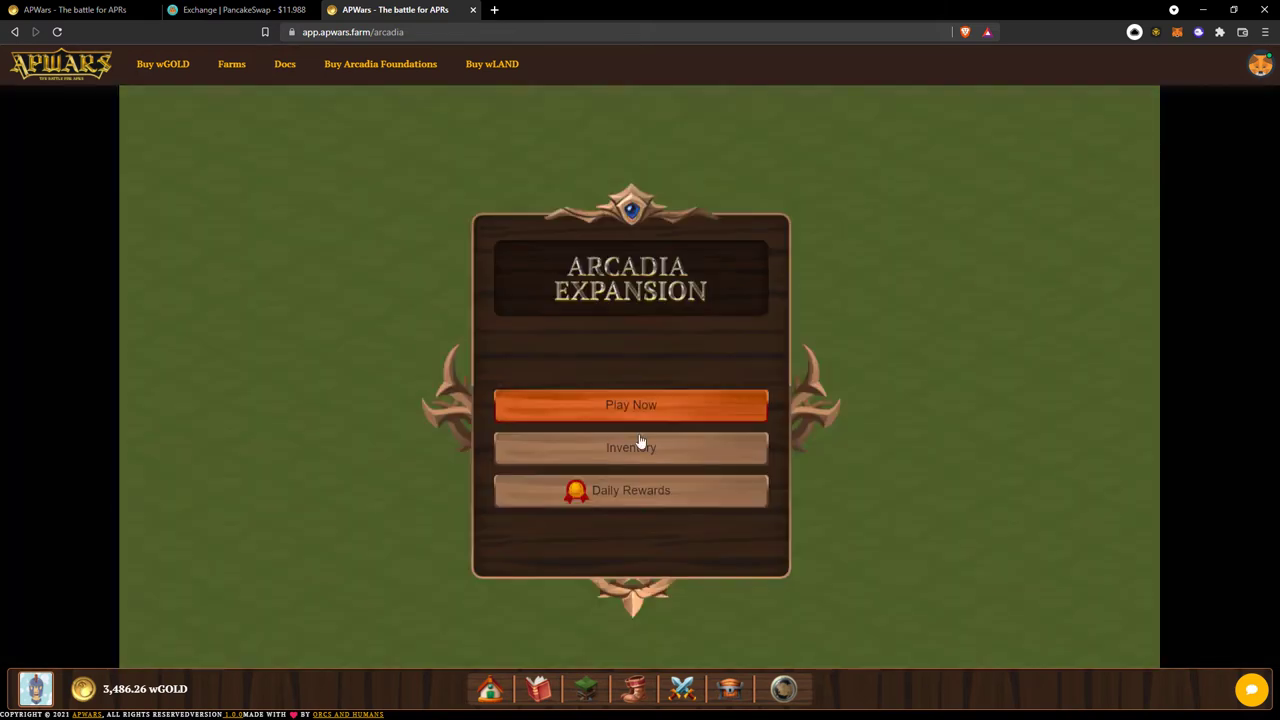
click(643, 500)
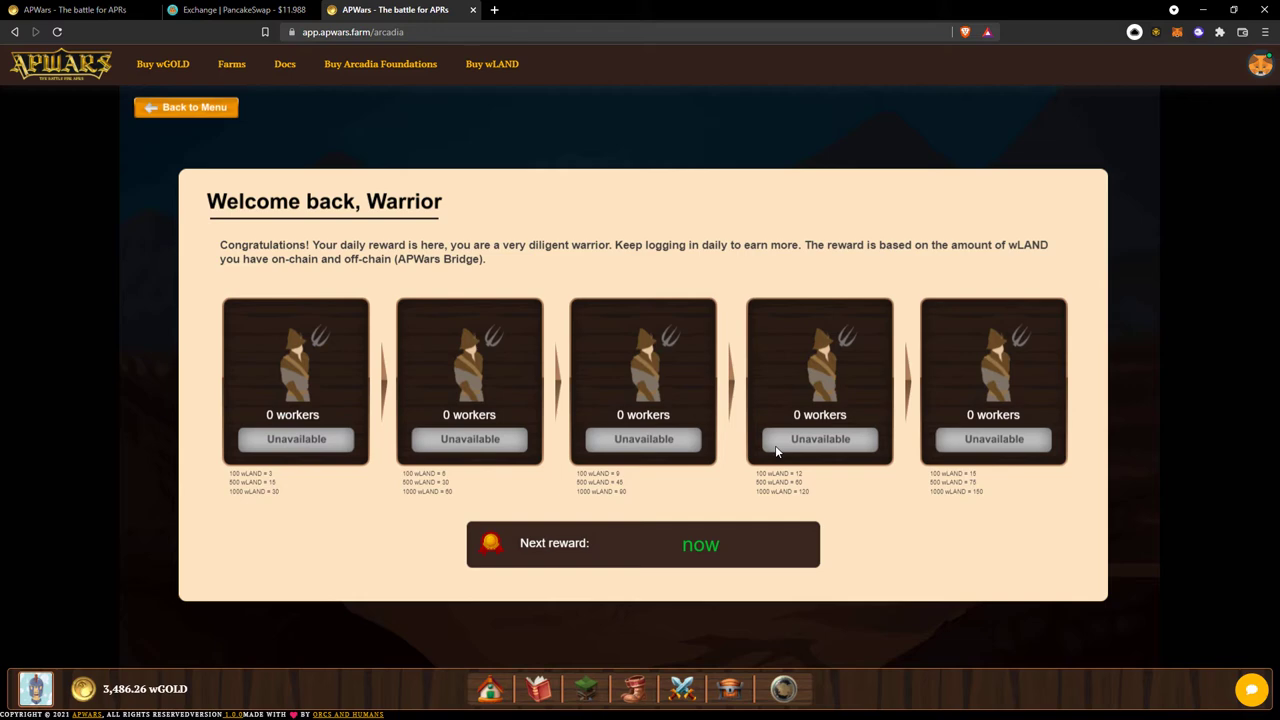
click(205, 107)
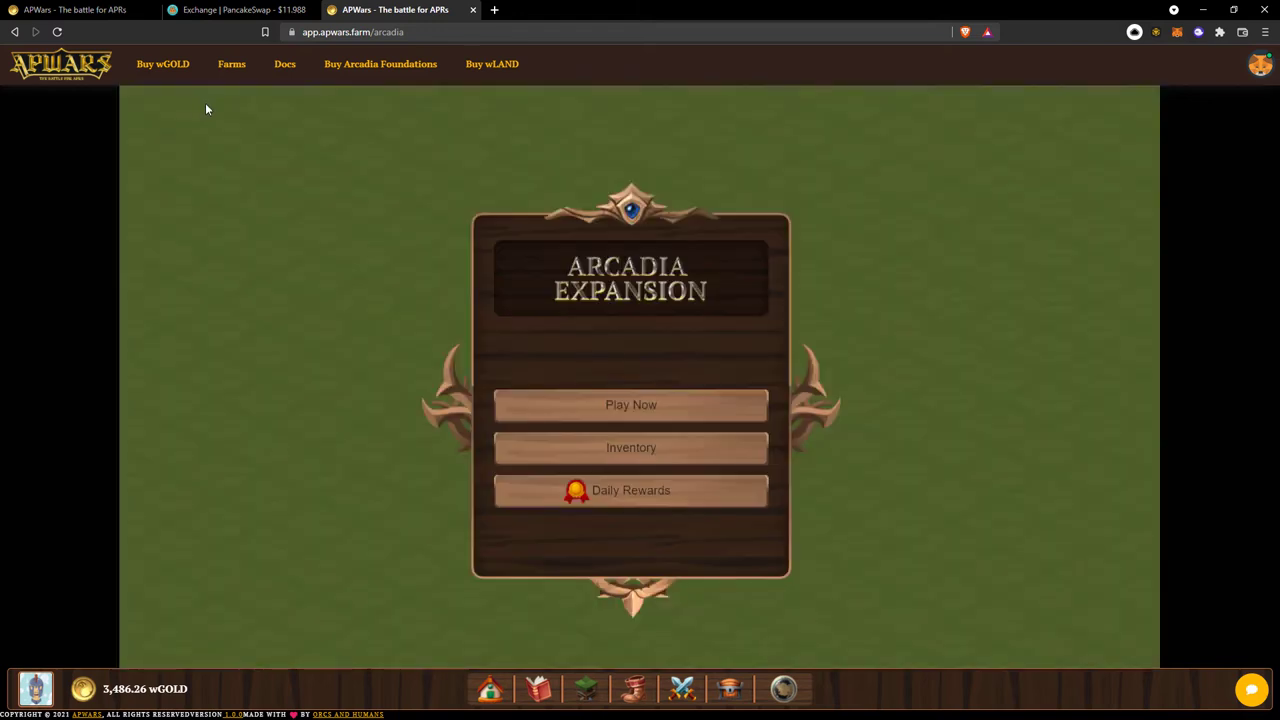
click(645, 488)
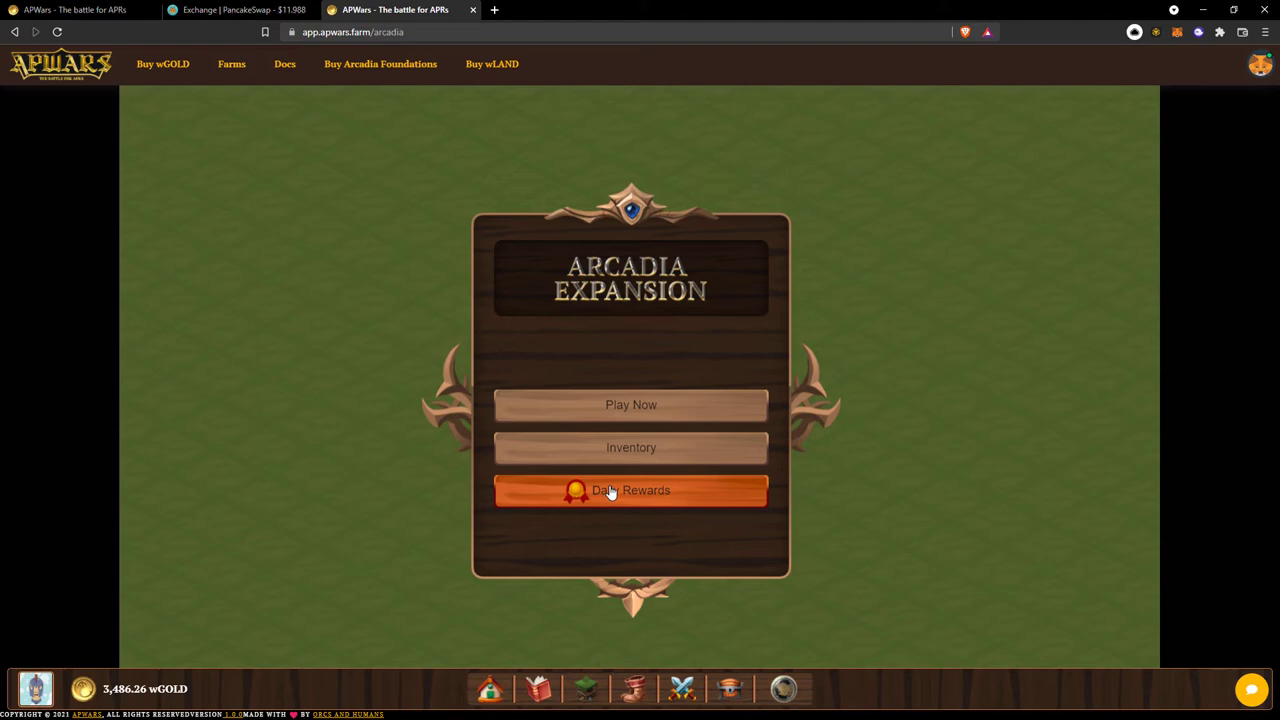
Step: Go back to the Bridge page and list the game items available for transfer
mouse_move(729, 705)
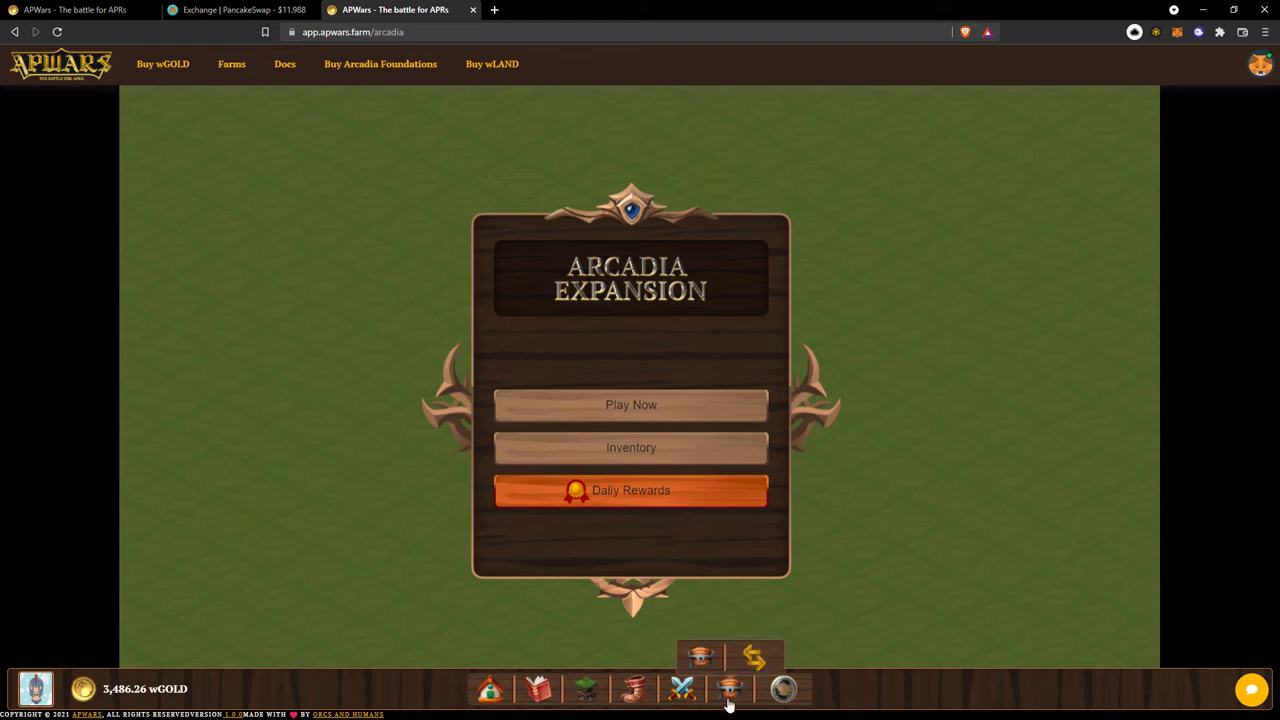
click(755, 656)
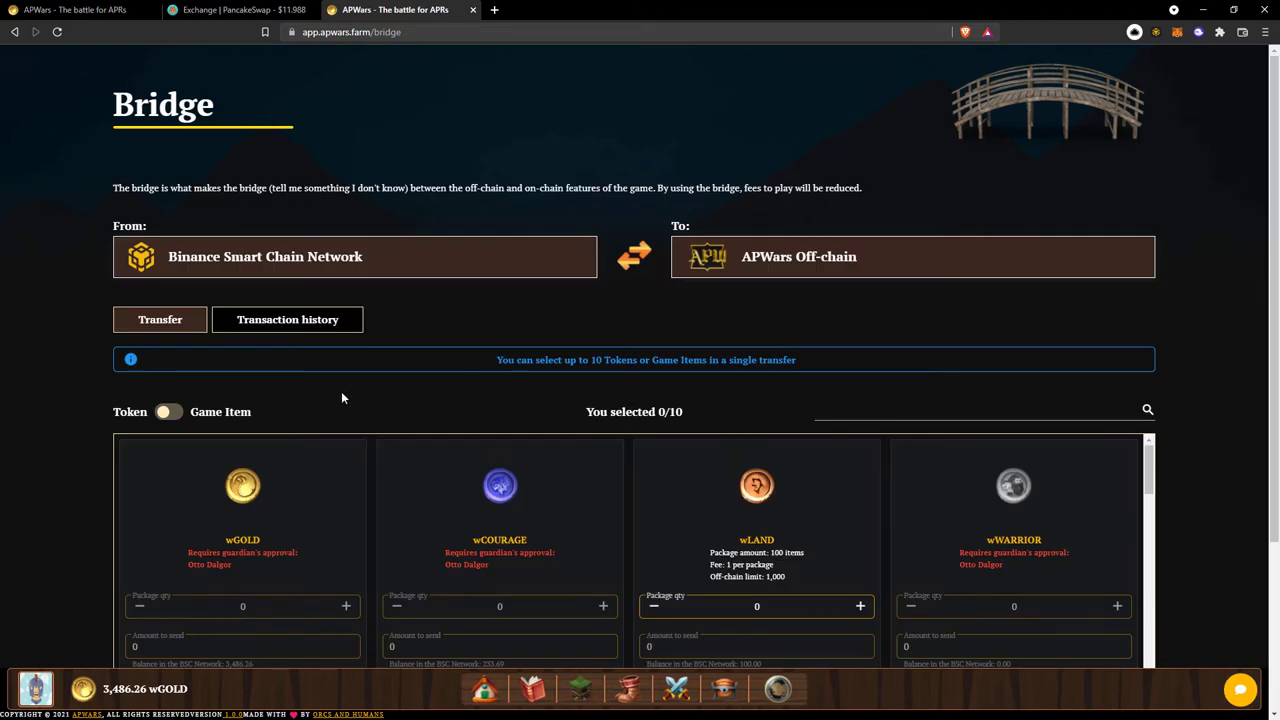
click(163, 416)
click(165, 416)
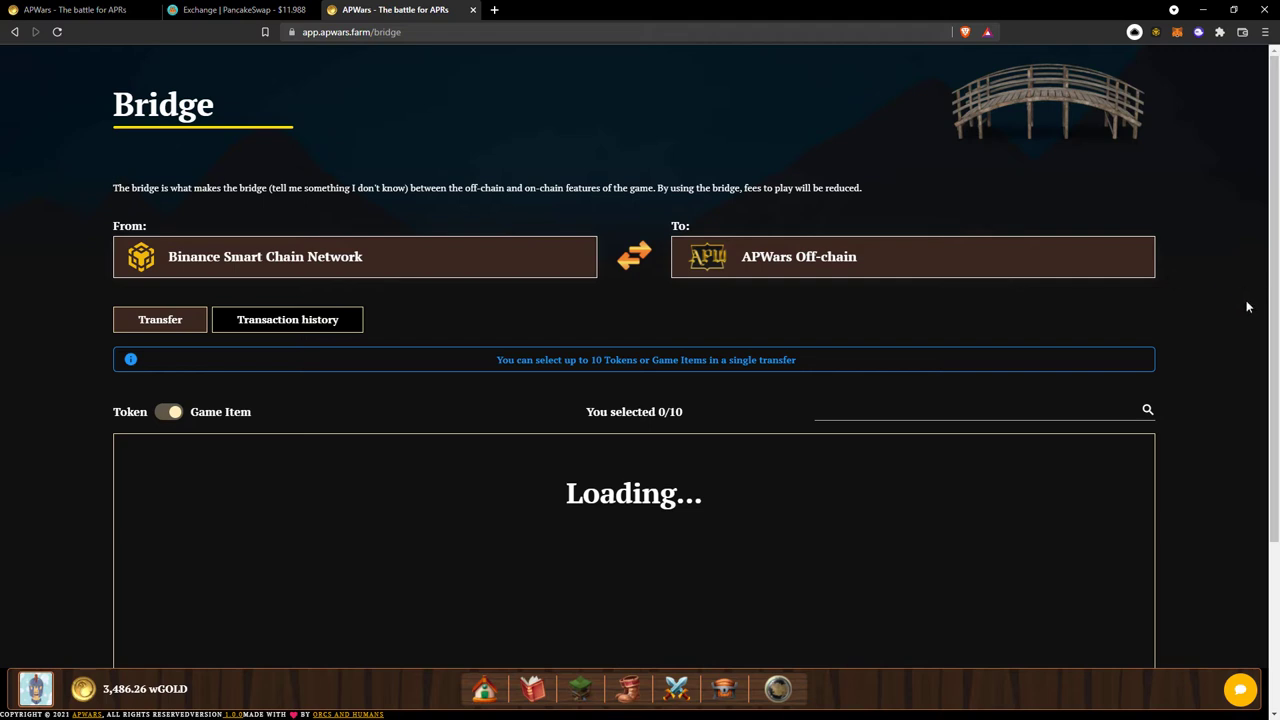
scroll(1219, 348, down, 1)
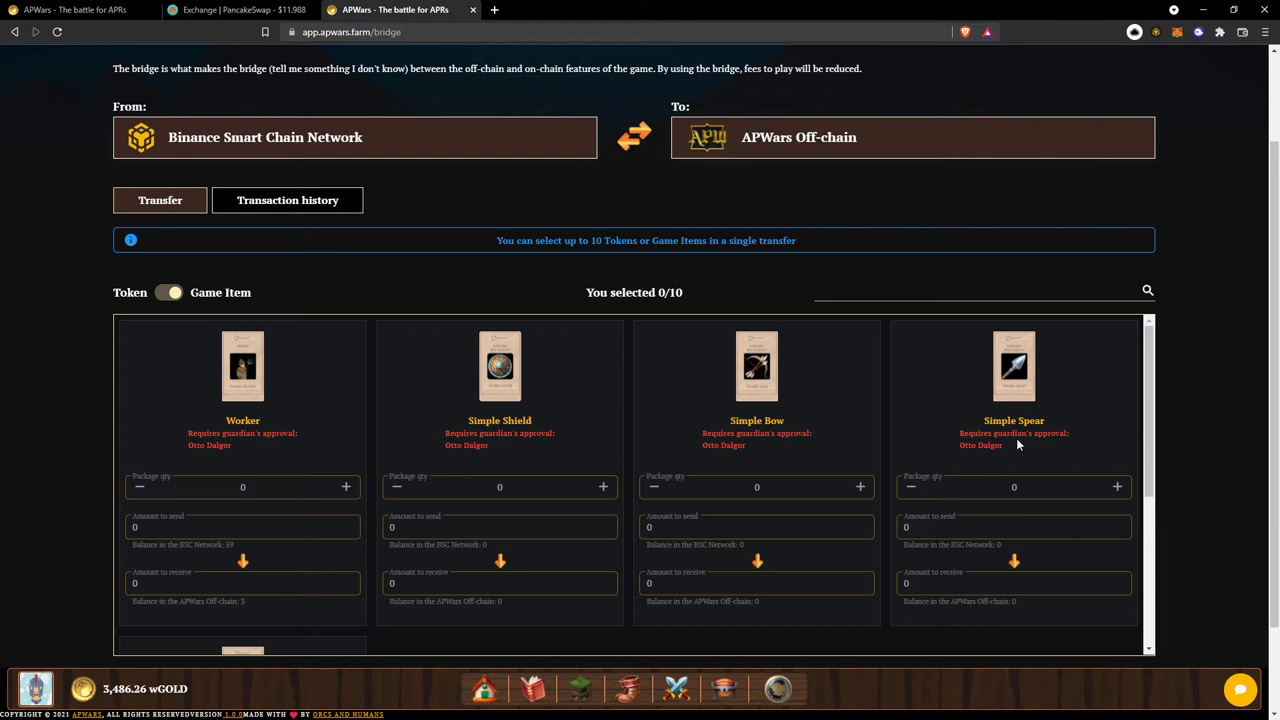
Step: Set the wLAND package quantity to 1 in the token list and switch back to the game items
click(158, 292)
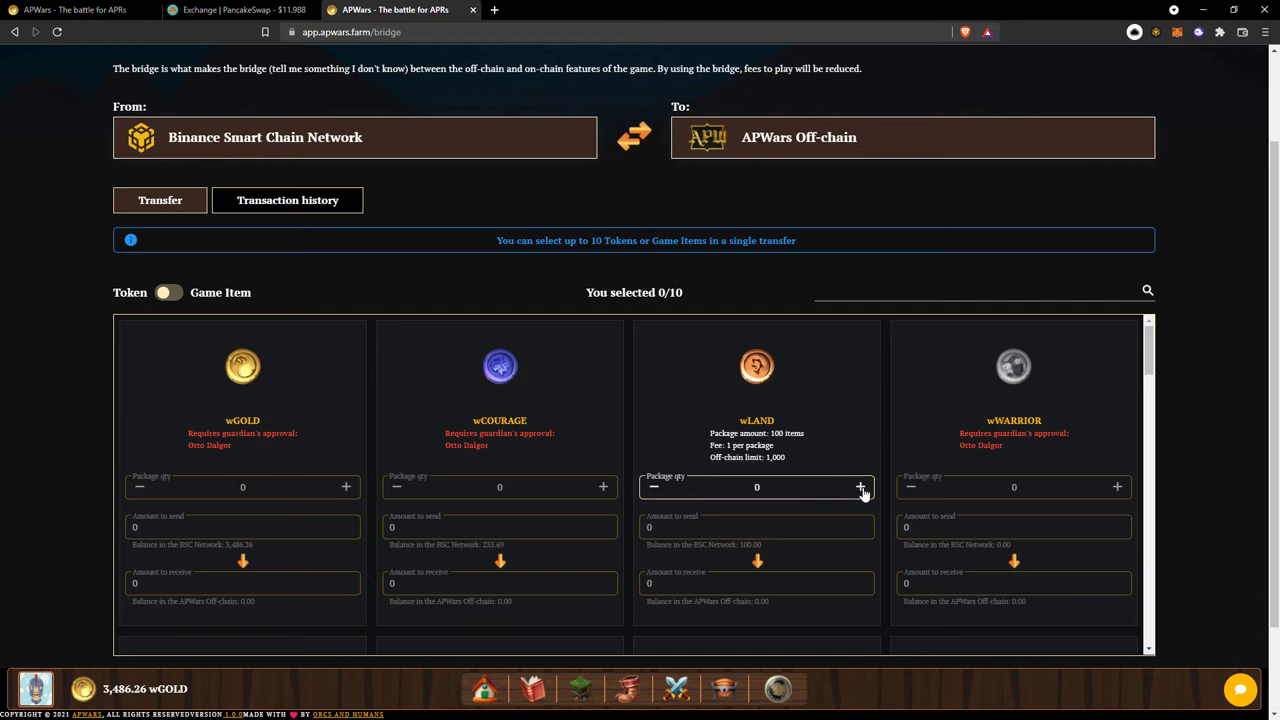
click(860, 488)
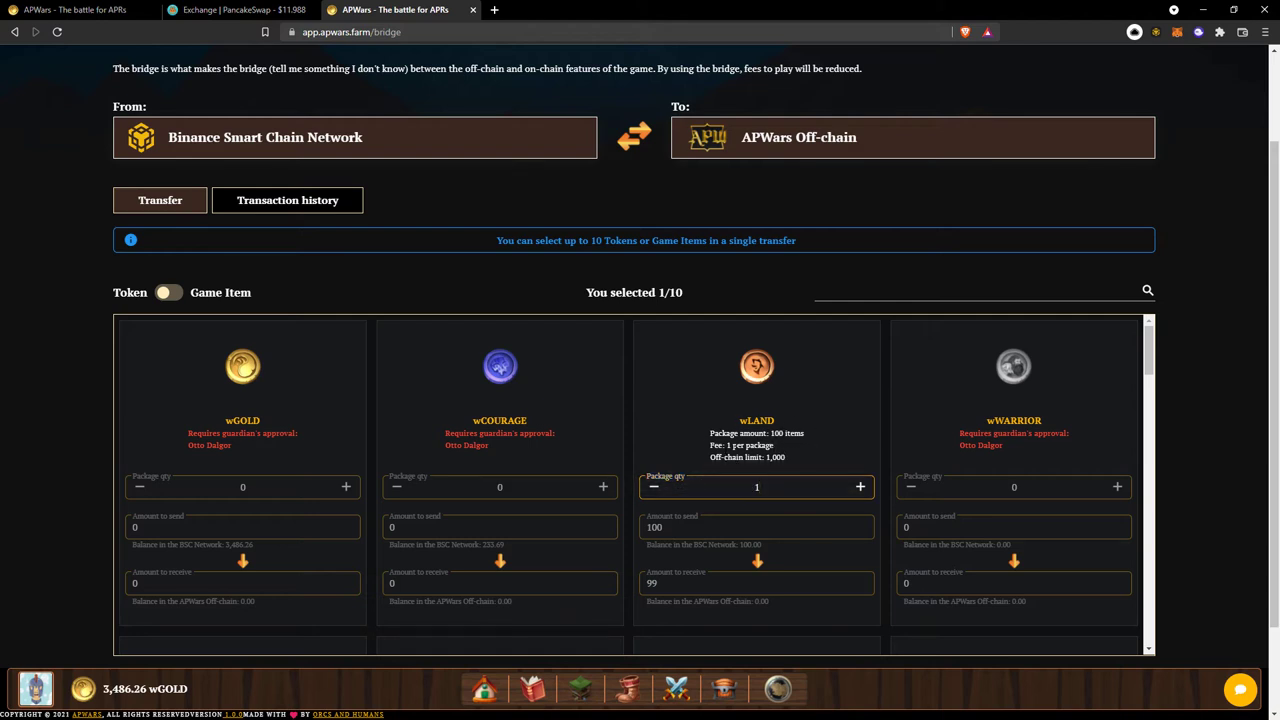
drag(725, 445, 774, 445)
click(732, 456)
click(167, 292)
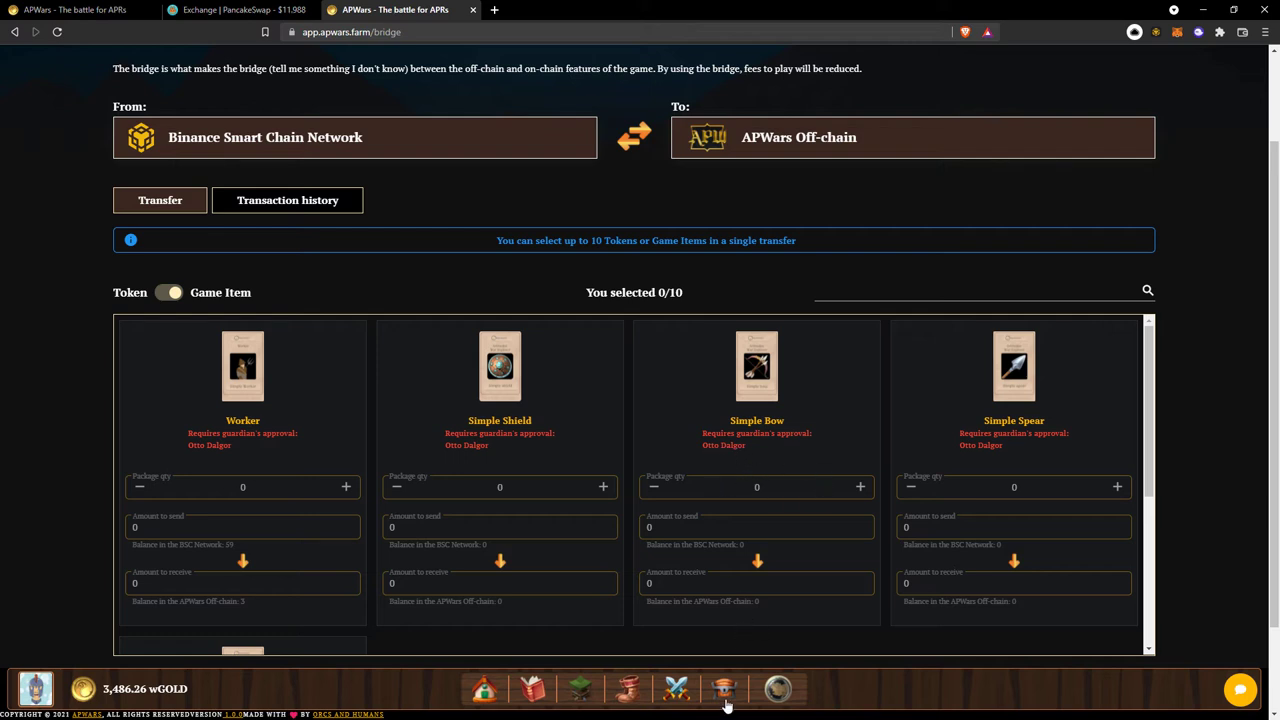
mouse_move(722, 695)
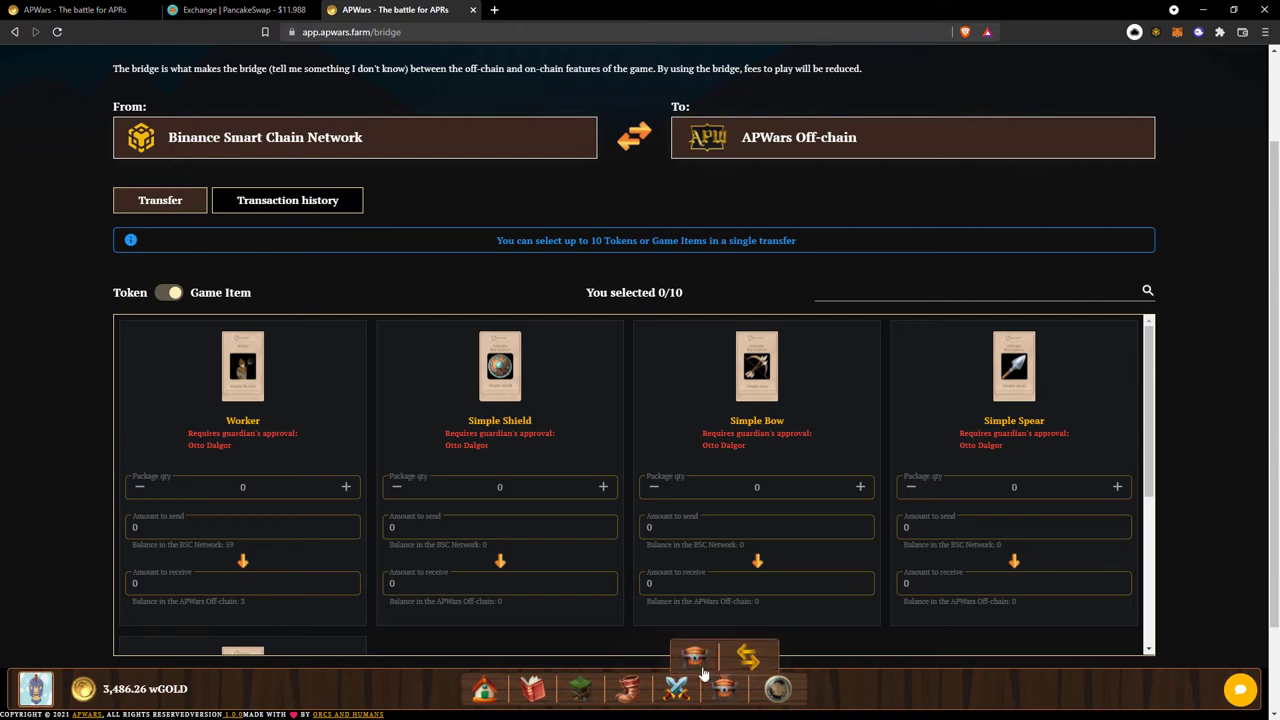
click(697, 662)
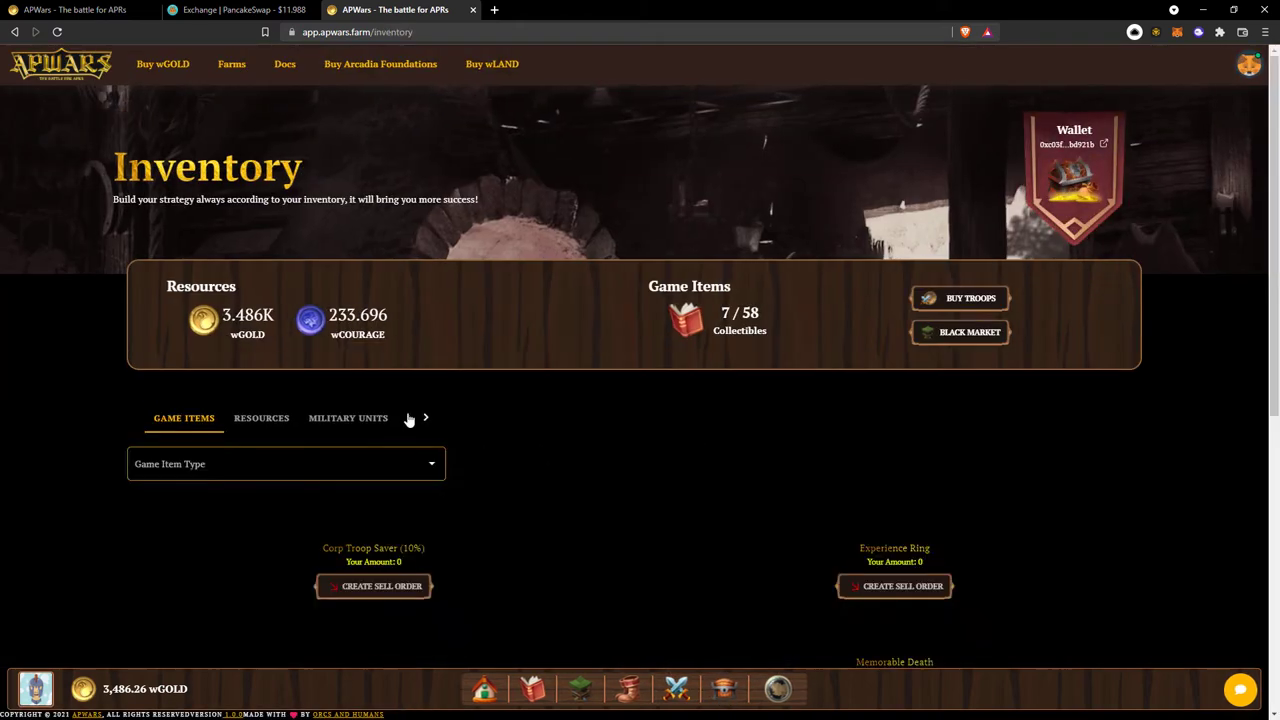
click(429, 419)
click(380, 420)
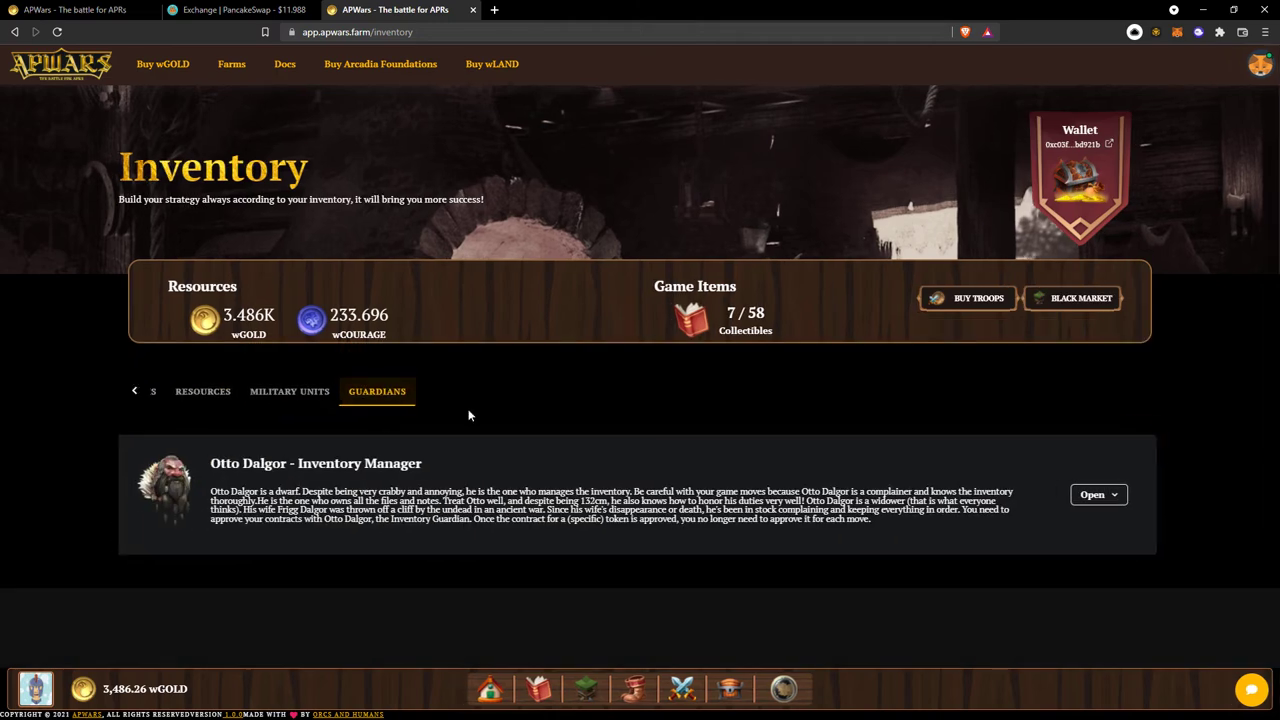
click(1098, 495)
scroll(1010, 426, down, 3)
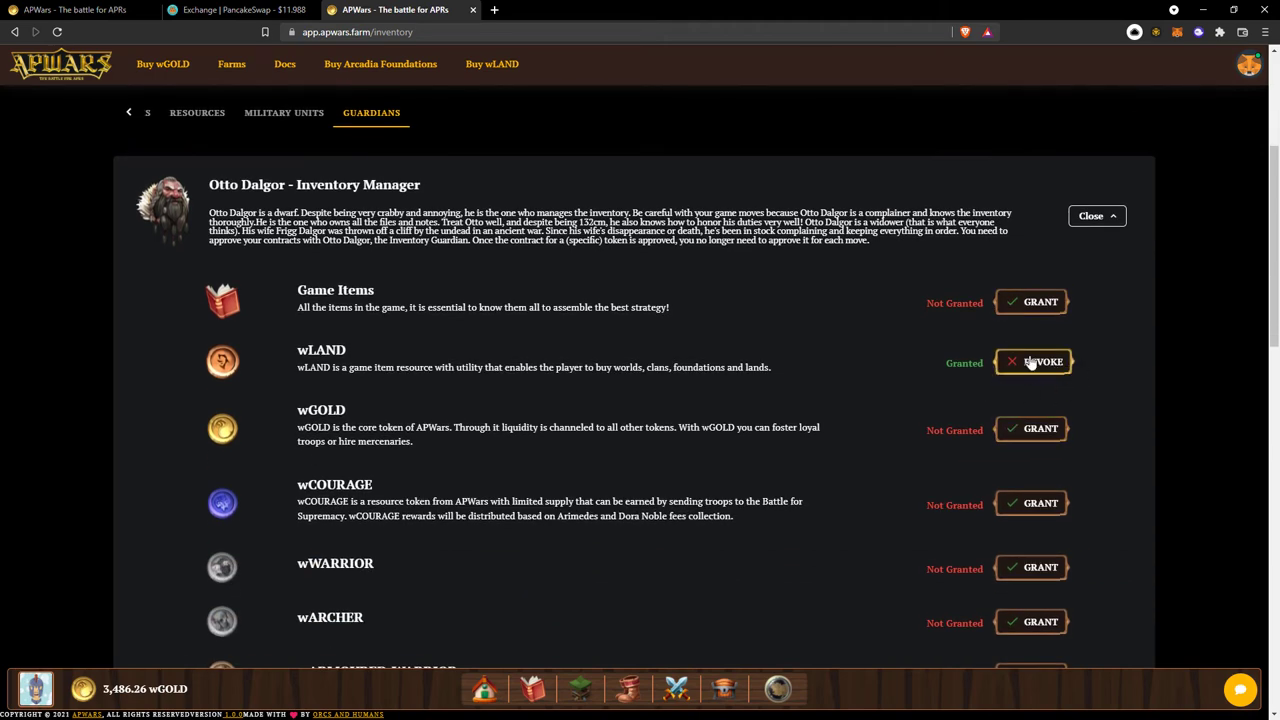
scroll(1099, 467, down, 2)
scroll(1099, 467, up, 2)
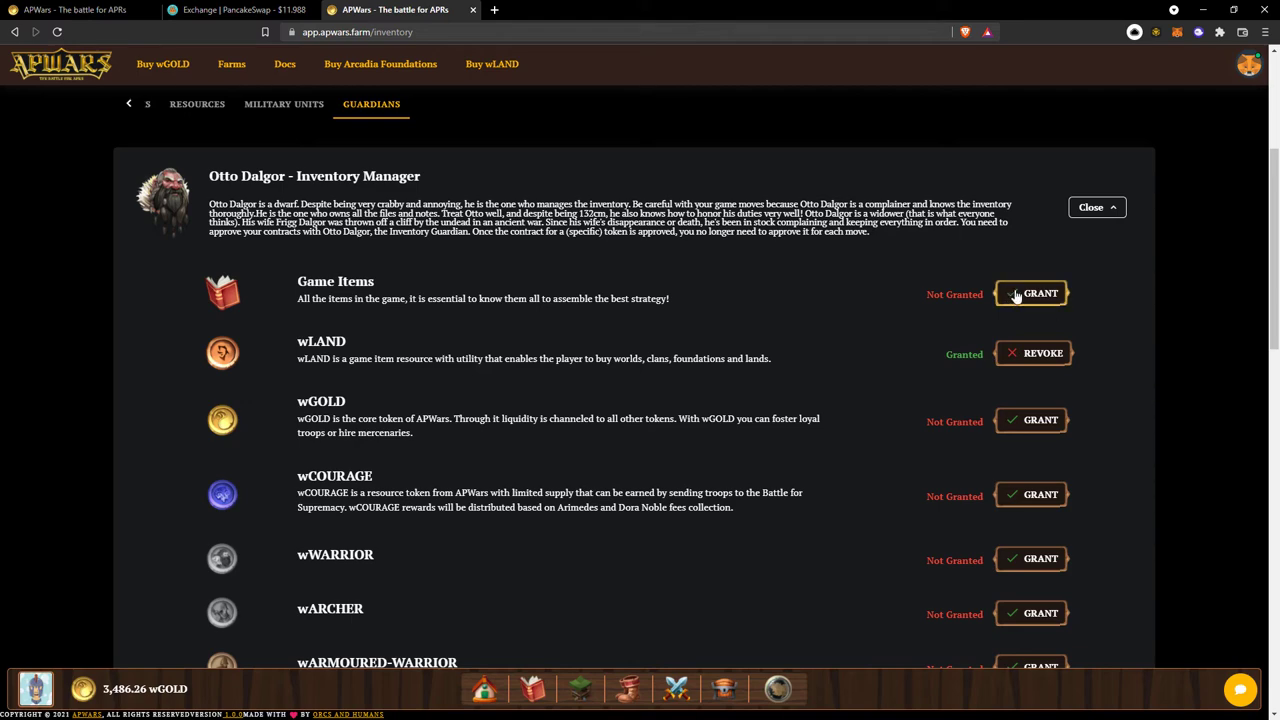
Step: Grant Otto Dalgor access to Game Items and confirm the approval transaction in the MetaMask wallet
scroll(1087, 395, down, 2)
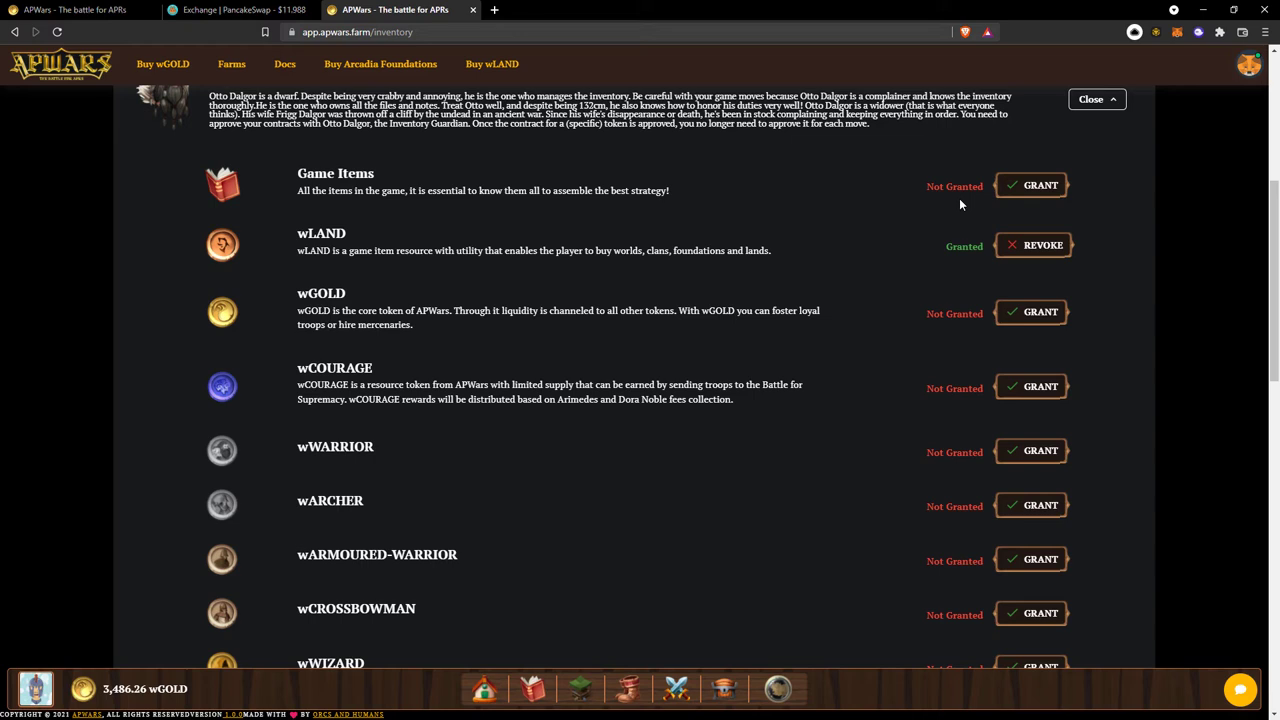
click(1035, 186)
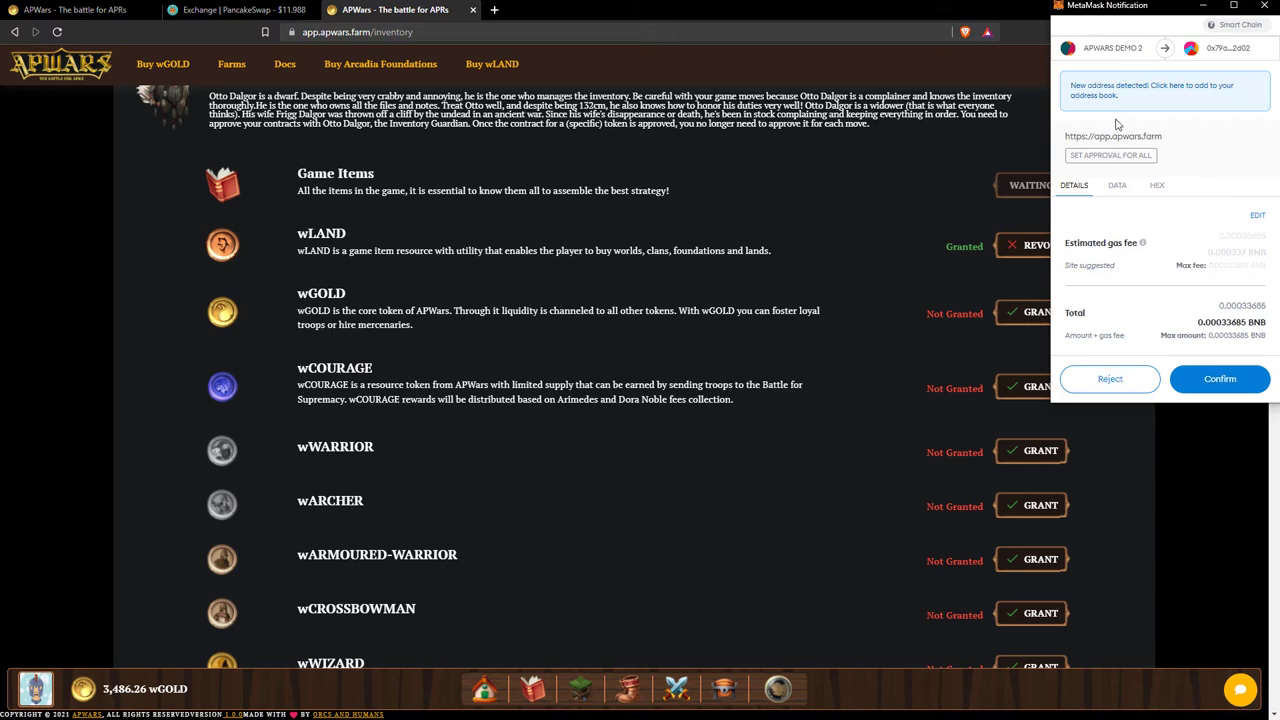
click(1218, 389)
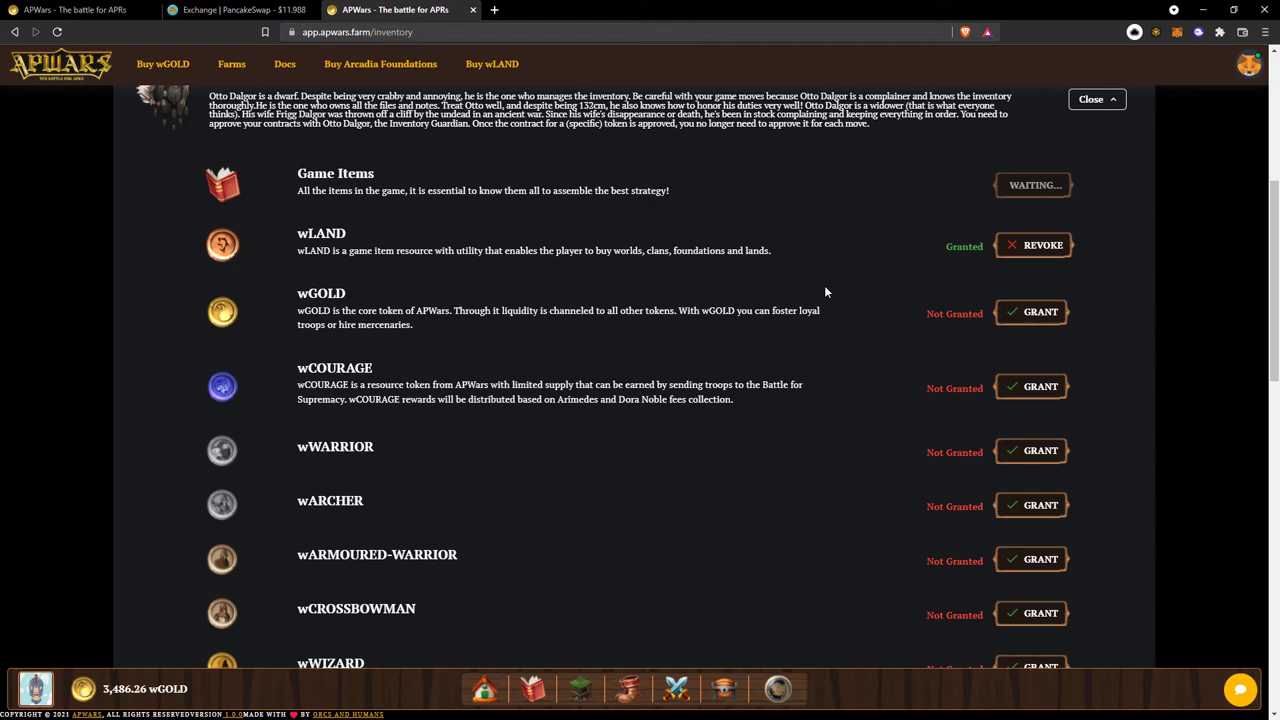
scroll(1100, 398, down, 2)
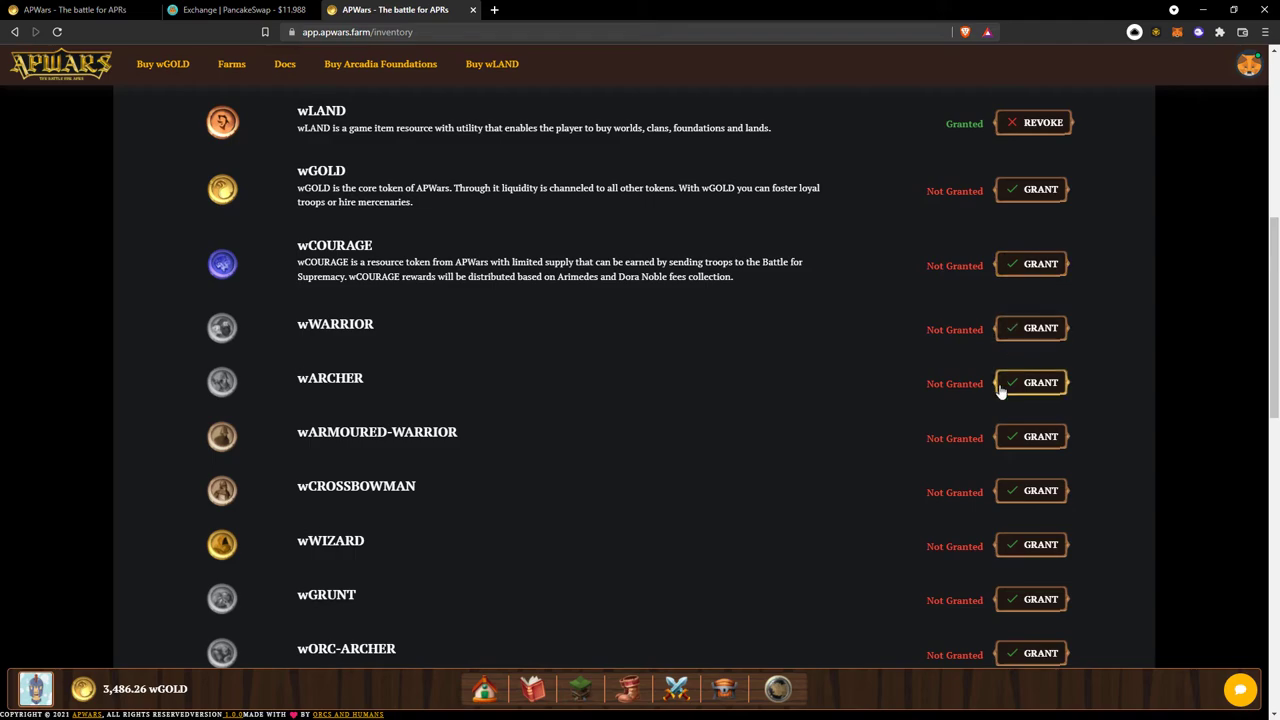
scroll(1023, 398, up, 2)
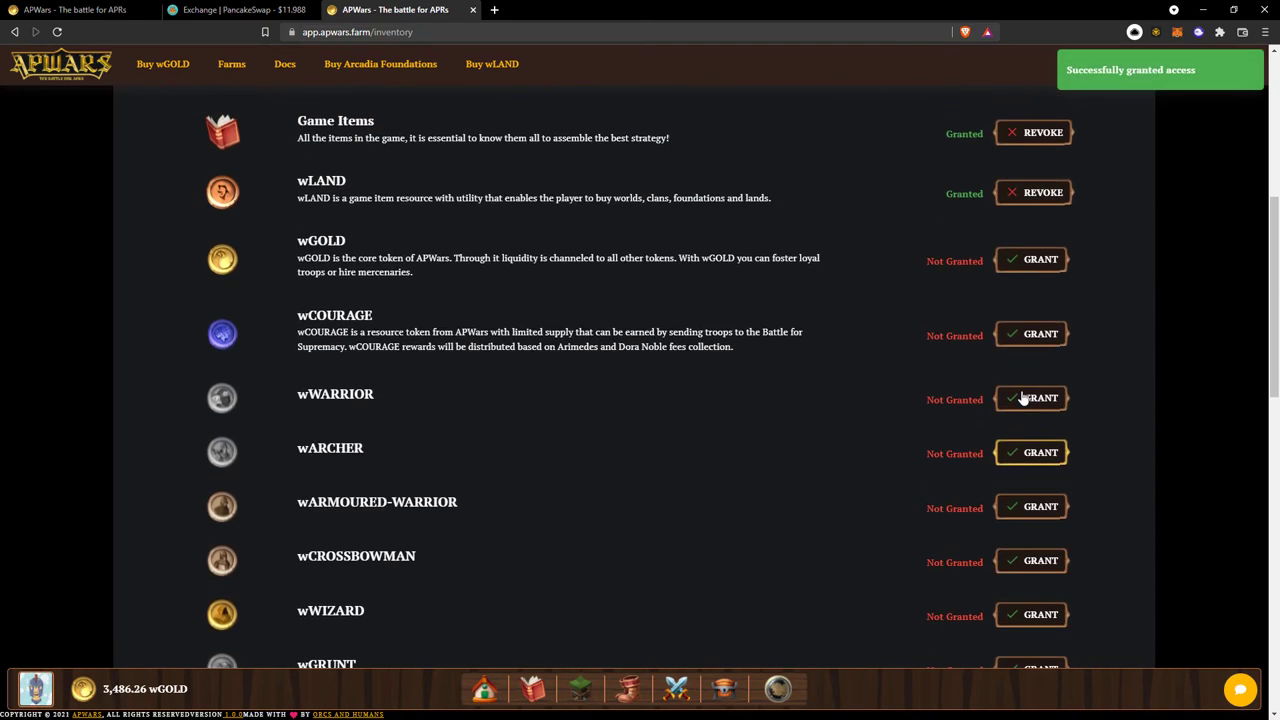
scroll(1022, 397, down, 1)
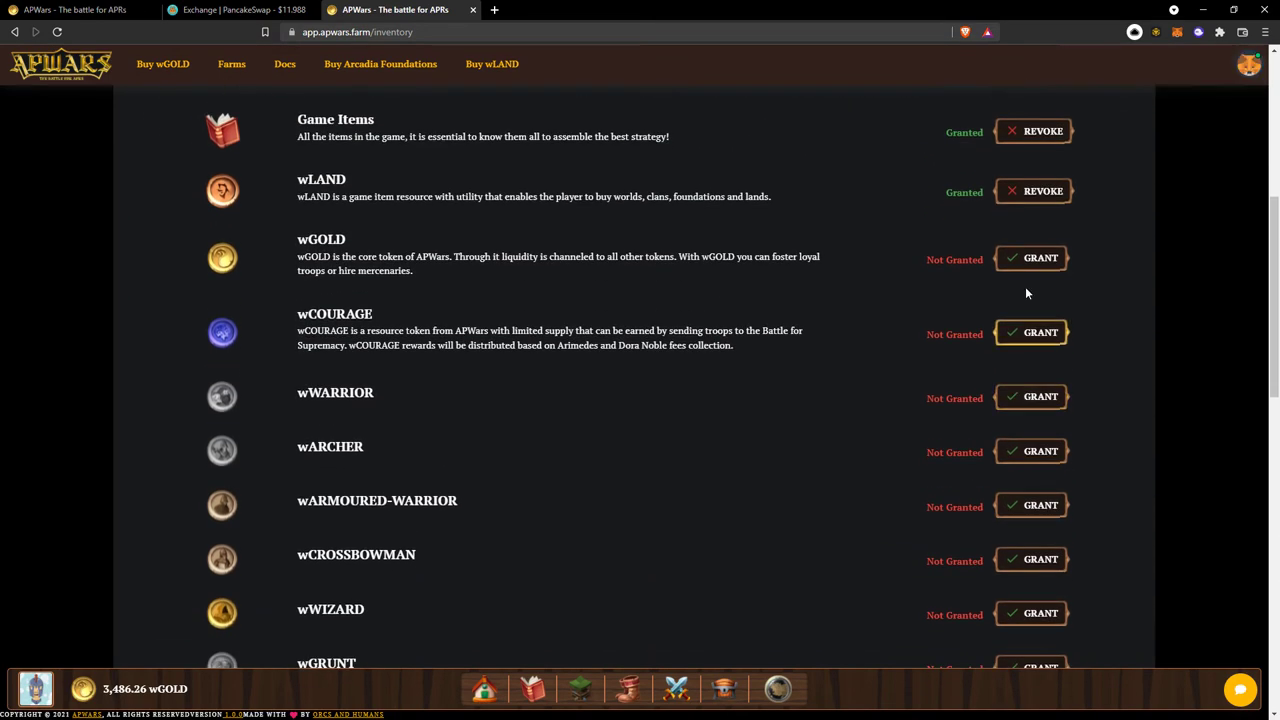
scroll(1065, 400, down, 5)
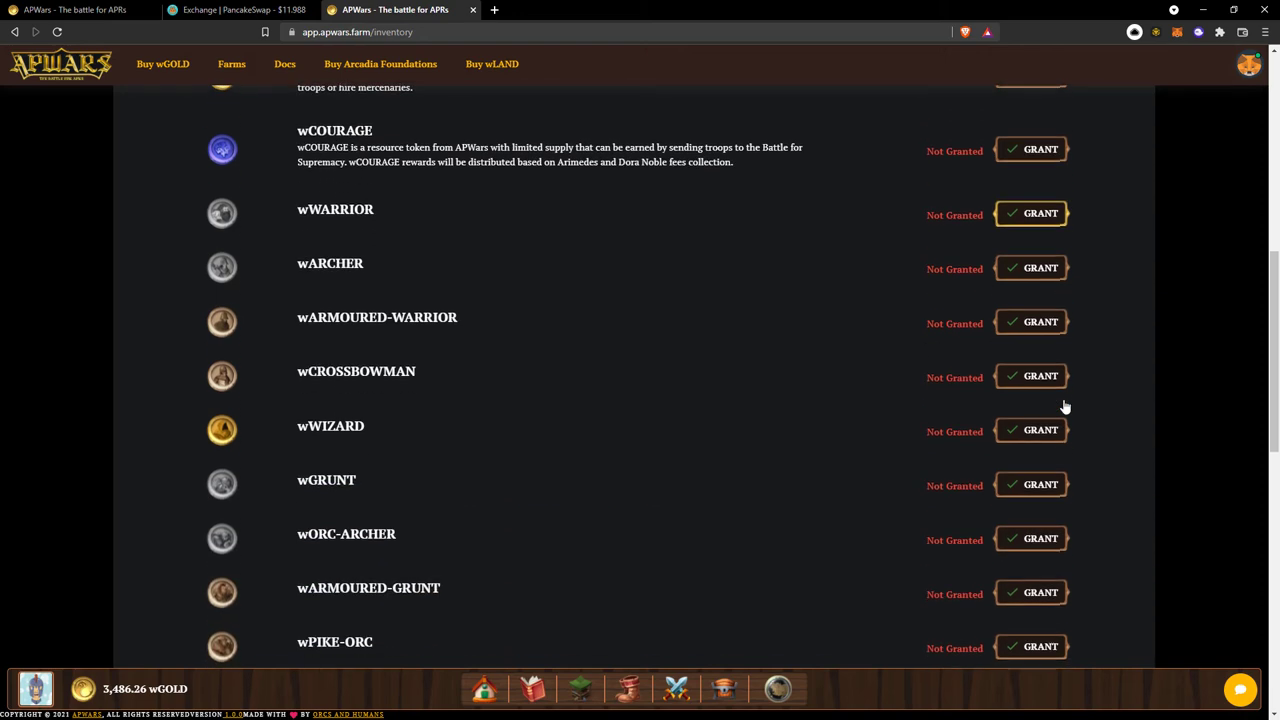
scroll(1065, 408, up, 6)
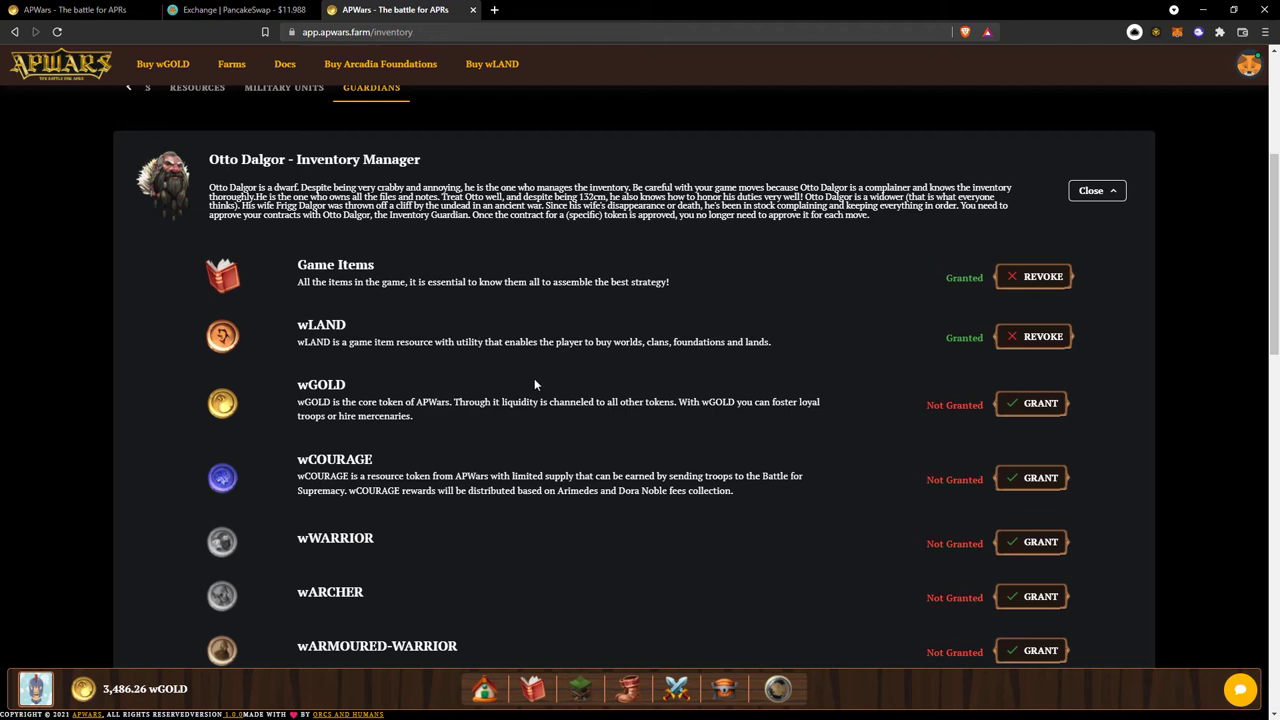
Step: Return to the Bridge page and review the package amounts, fees and off-chain limits of the game items
mouse_move(741, 688)
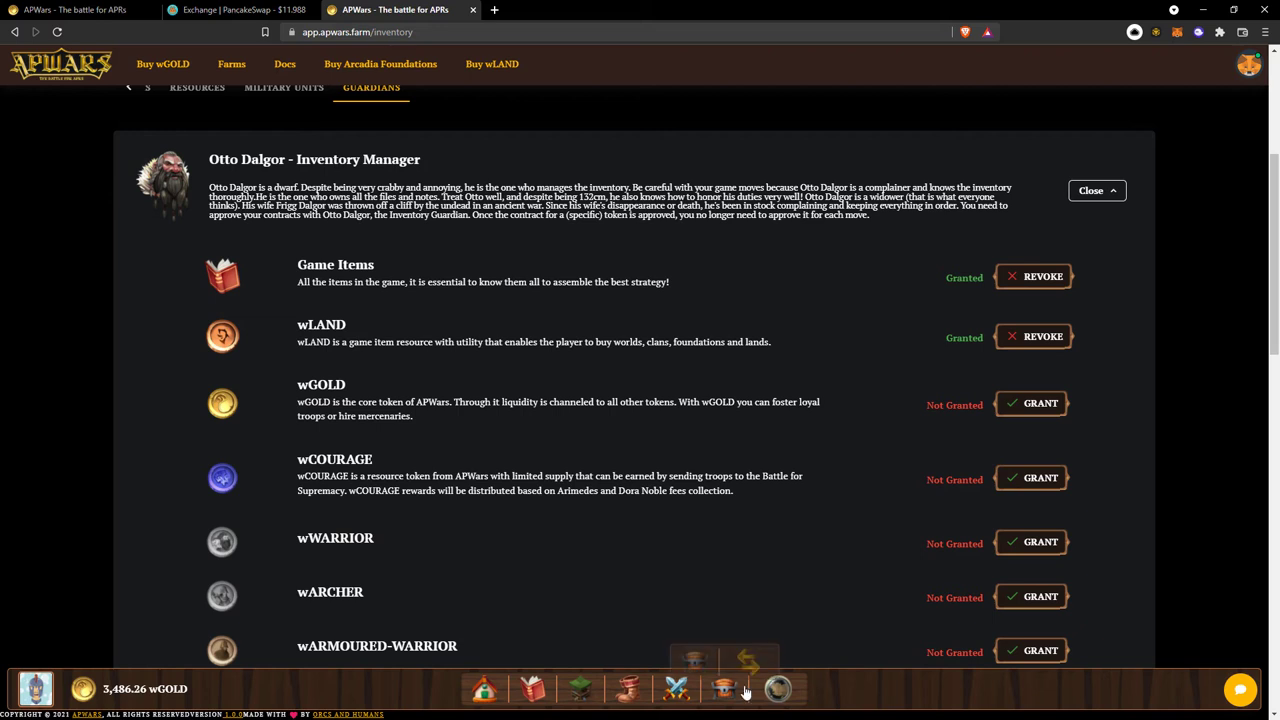
click(748, 660)
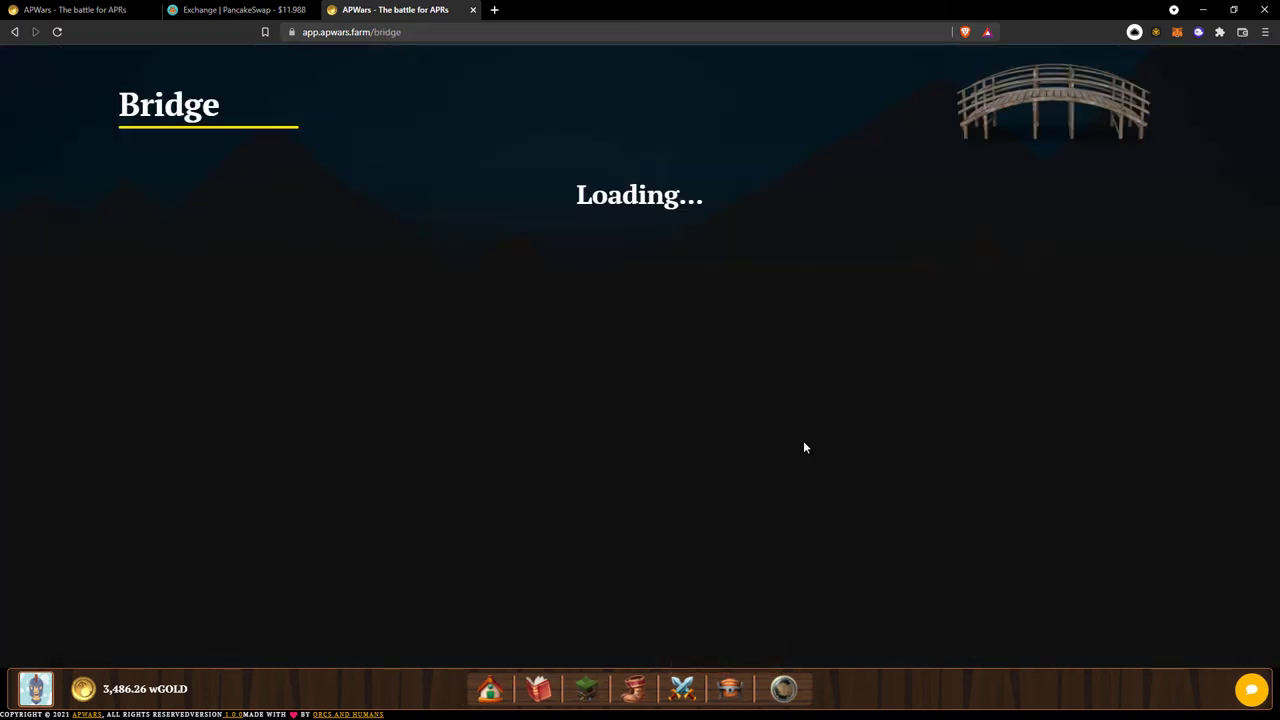
scroll(755, 476, down, 3)
scroll(755, 476, up, 3)
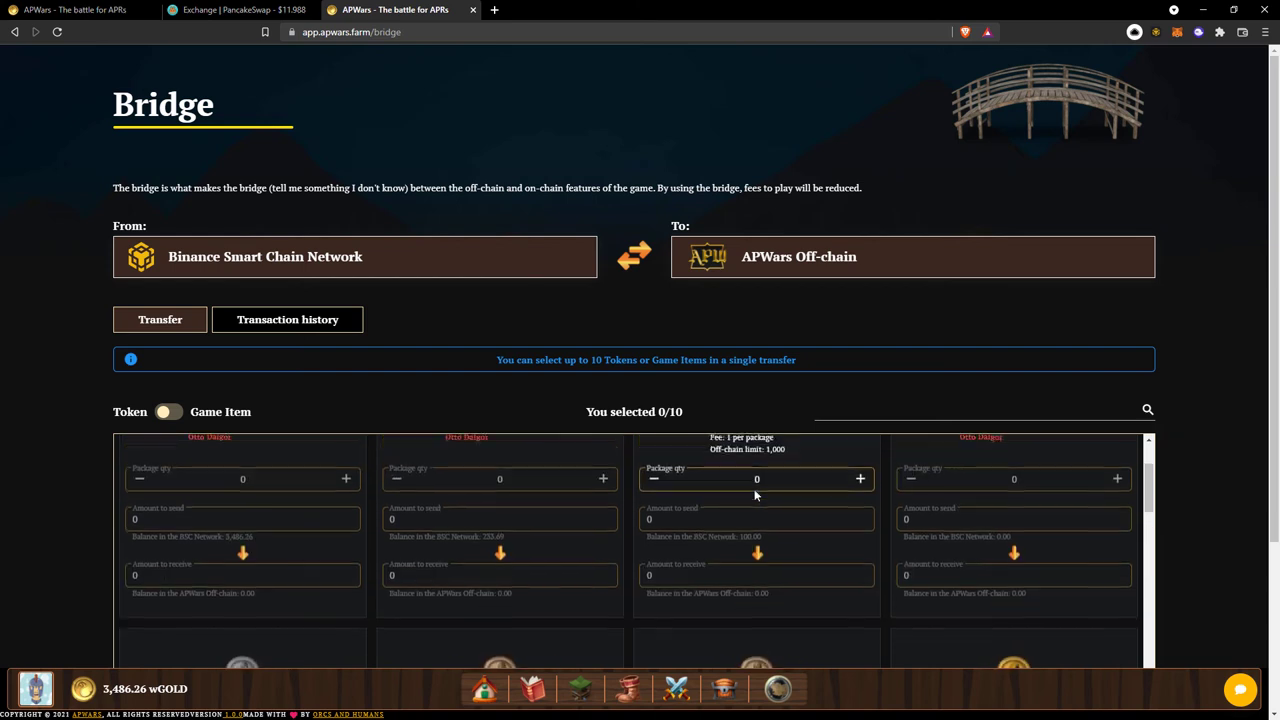
click(163, 413)
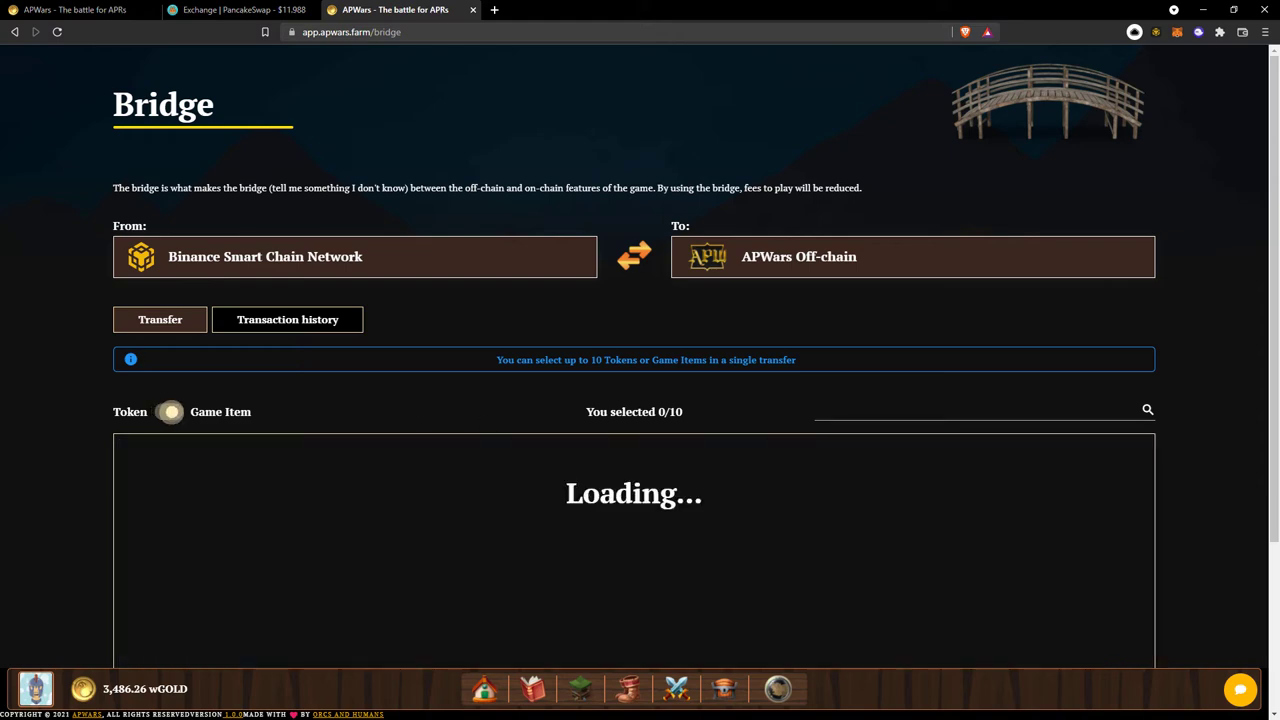
scroll(994, 380, down, 1)
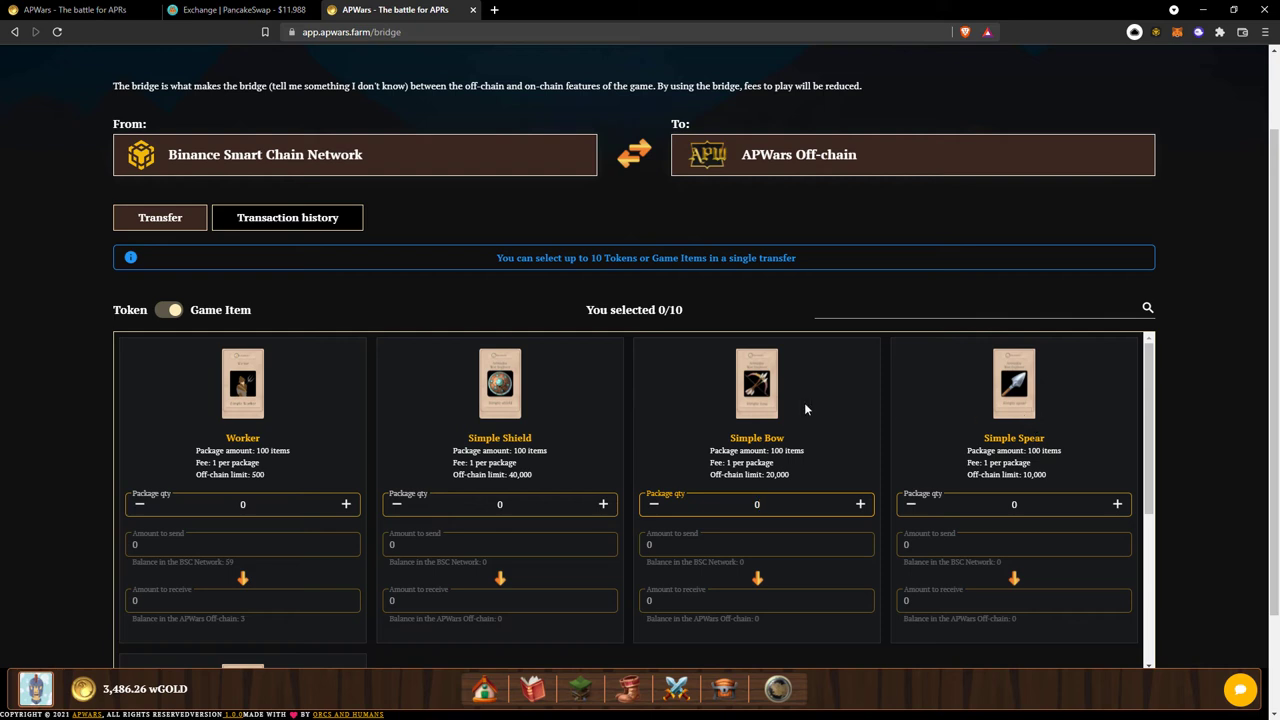
scroll(278, 553, down, 2)
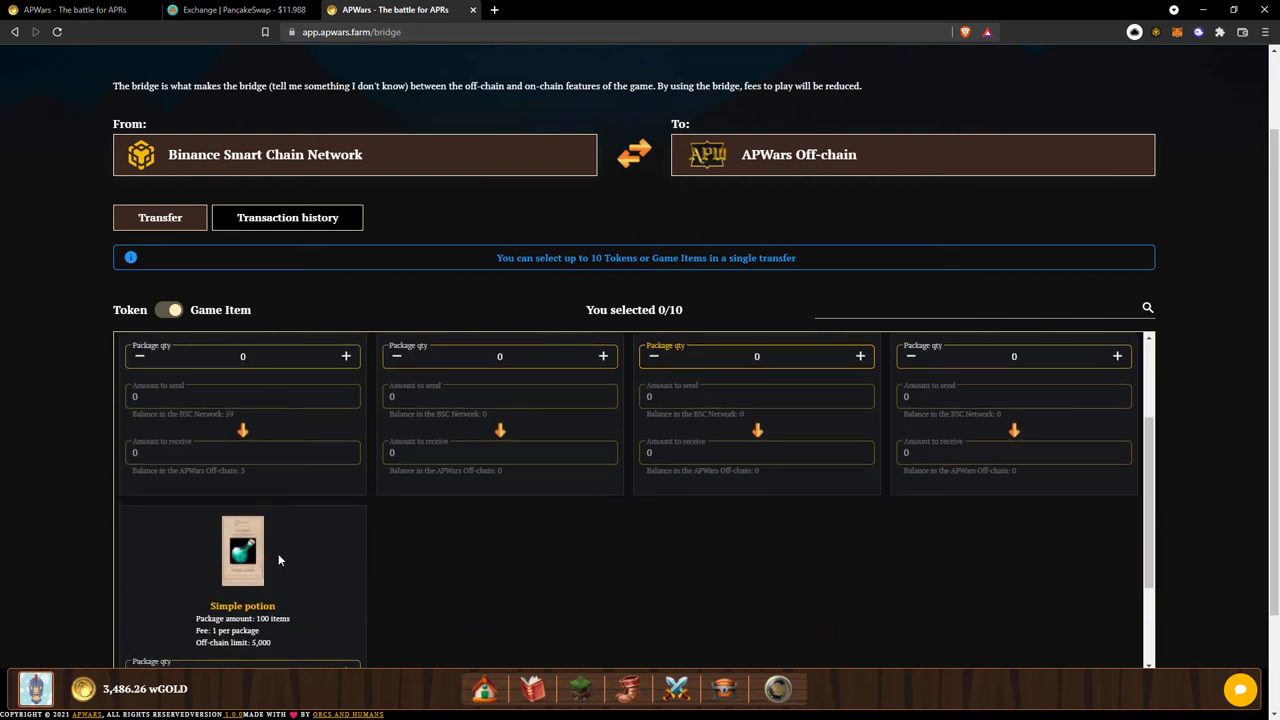
Step: Switch the transfer list to tokens and consent to converting tokens and game items to off-chain balances
click(166, 311)
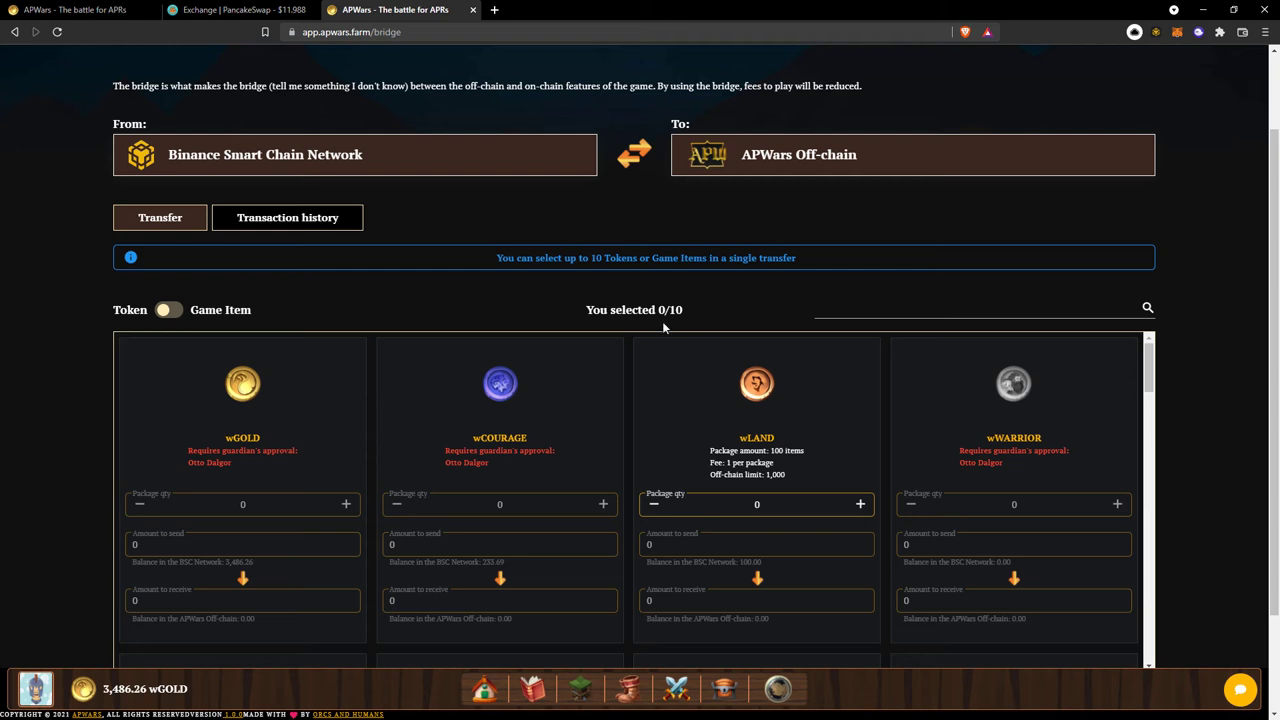
drag(648, 310, 676, 310)
click(682, 313)
scroll(1163, 366, down, 2)
scroll(1163, 366, down, 1)
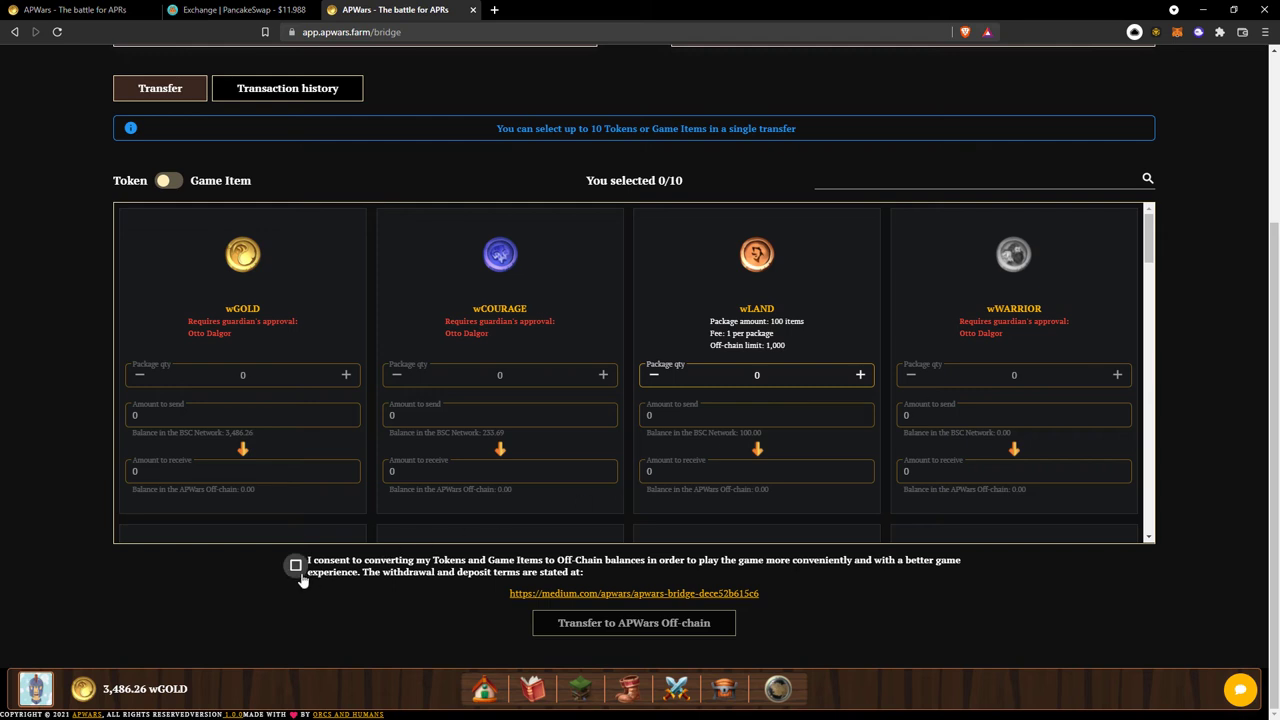
click(296, 565)
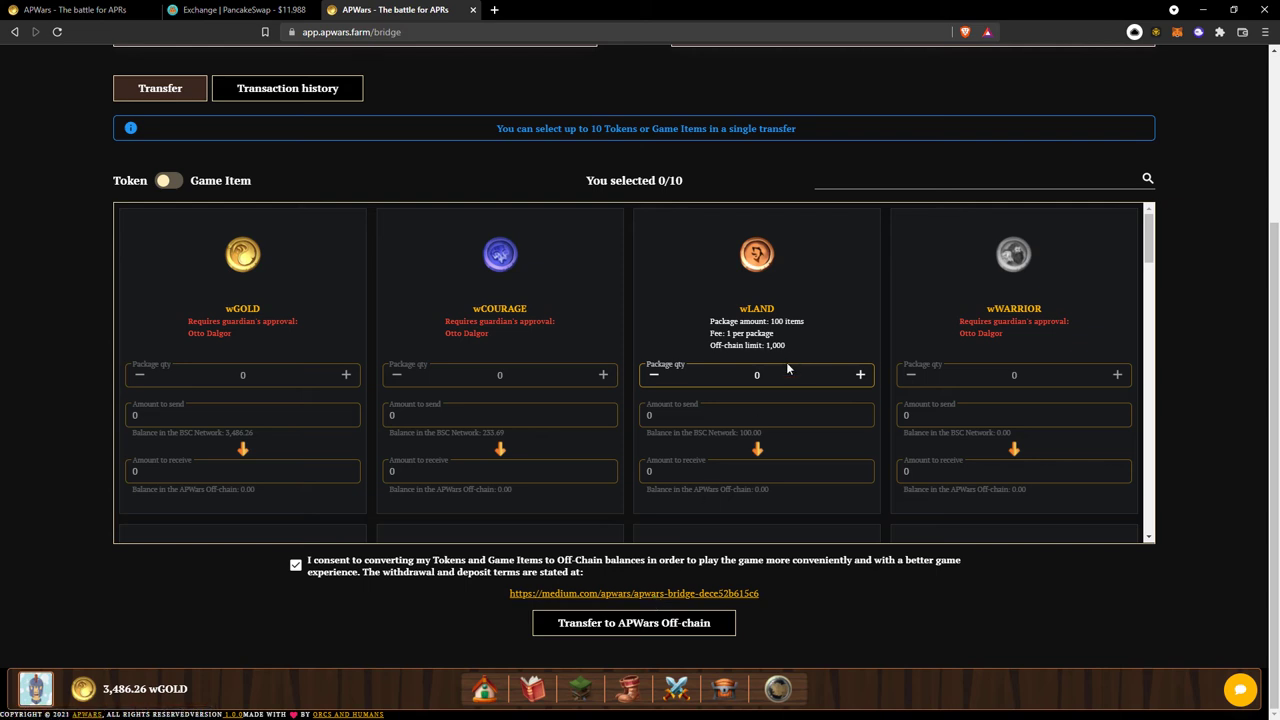
Step: Reverse the transfer direction to go from APWars Off-chain to Binance Smart Chain Network and review the token amounts and on-chain consent terms
scroll(817, 358, up, 2)
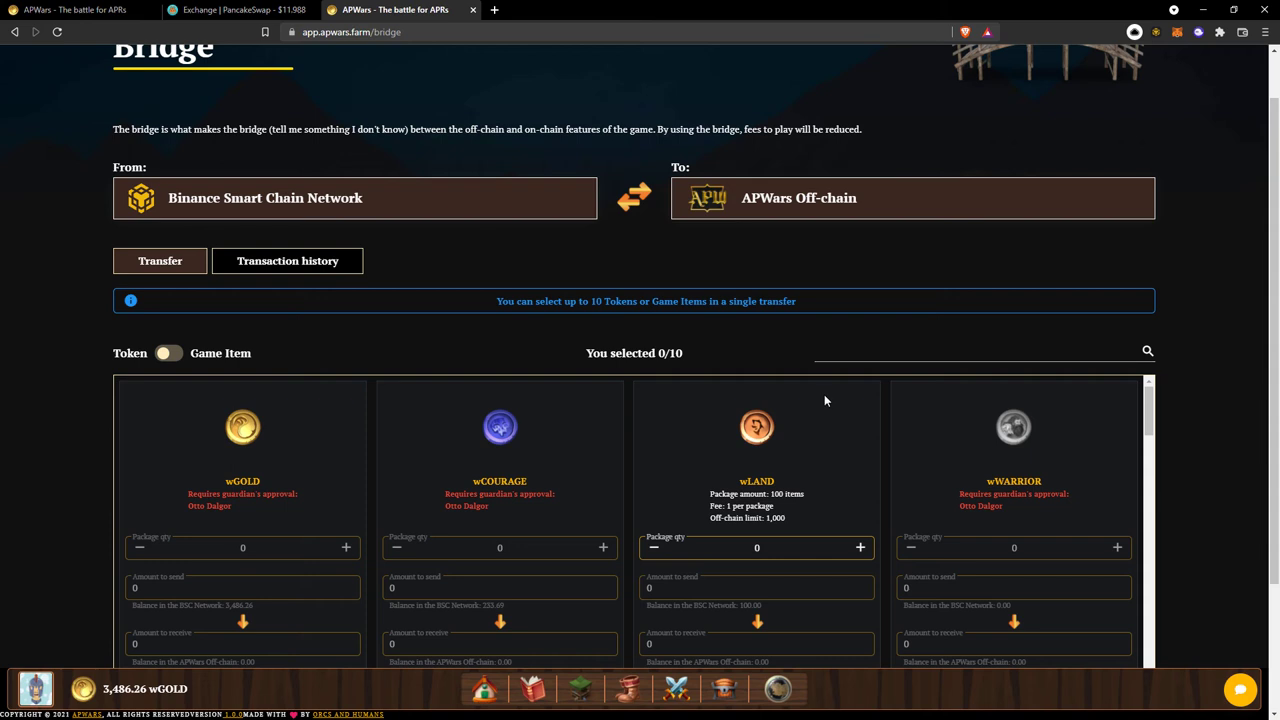
scroll(824, 398, up, 1)
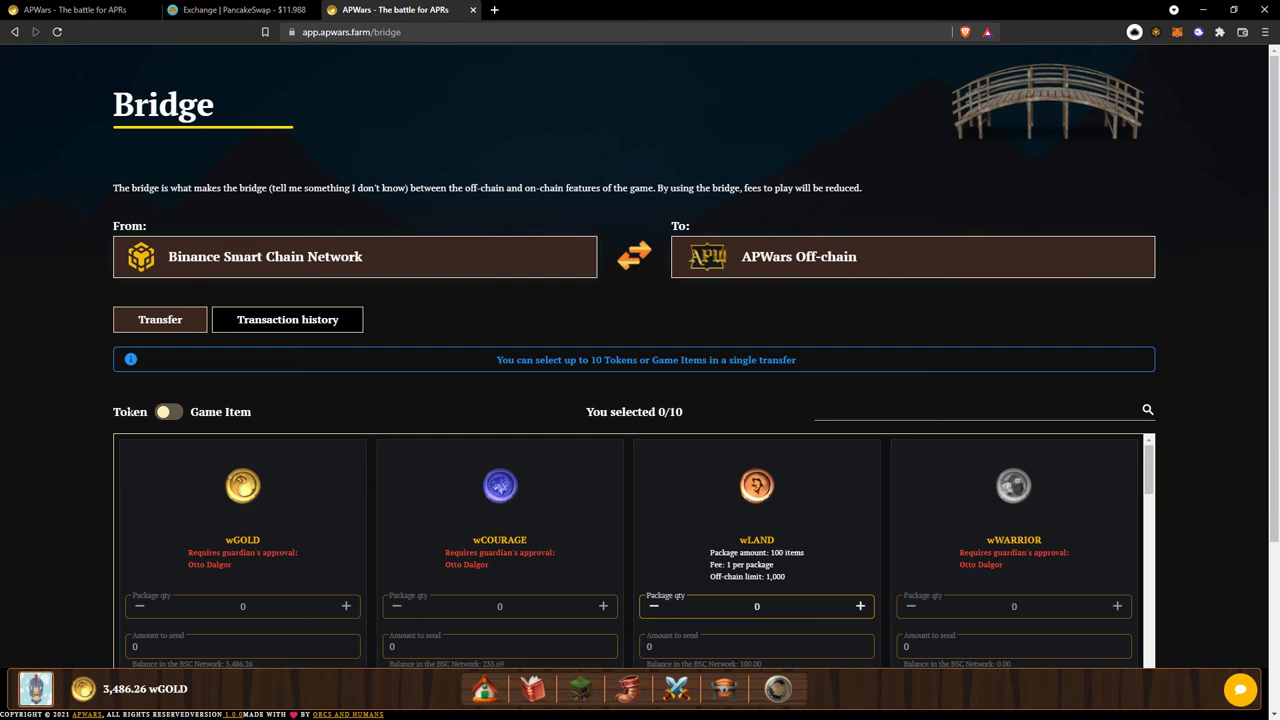
scroll(413, 545, down, 1)
scroll(413, 545, up, 1)
click(636, 264)
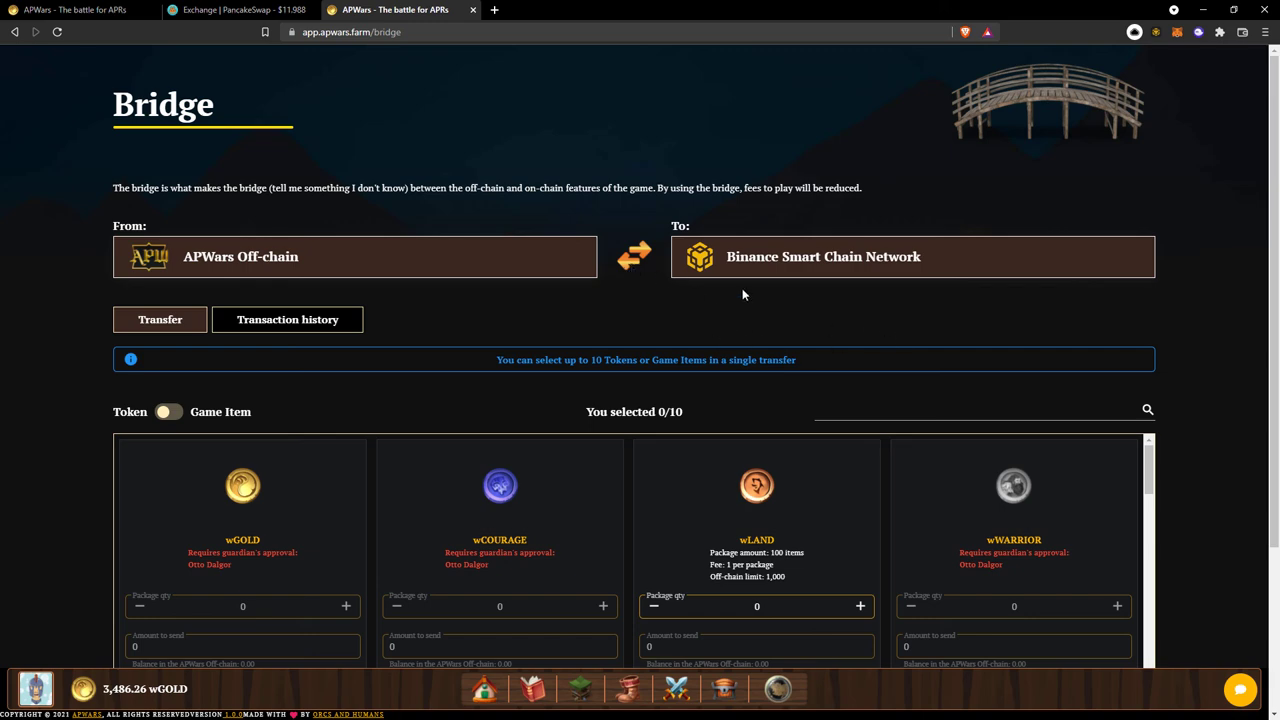
scroll(704, 307, down, 1)
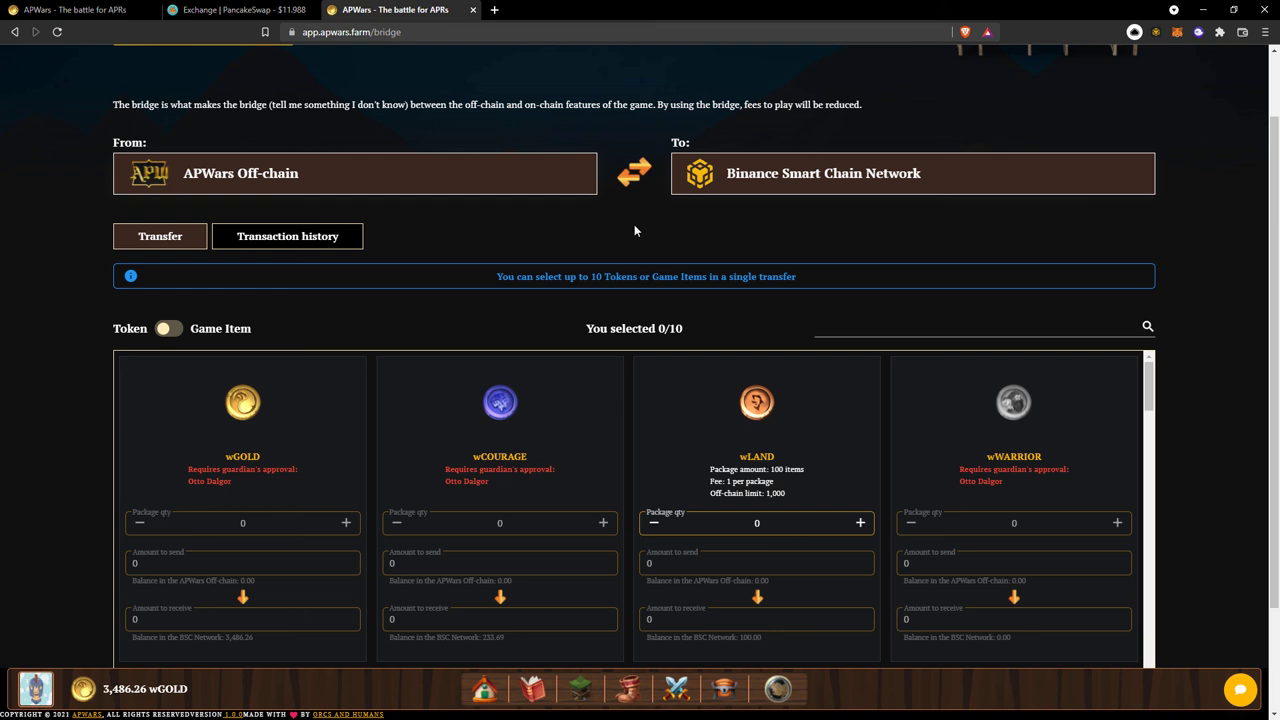
scroll(634, 230, down, 2)
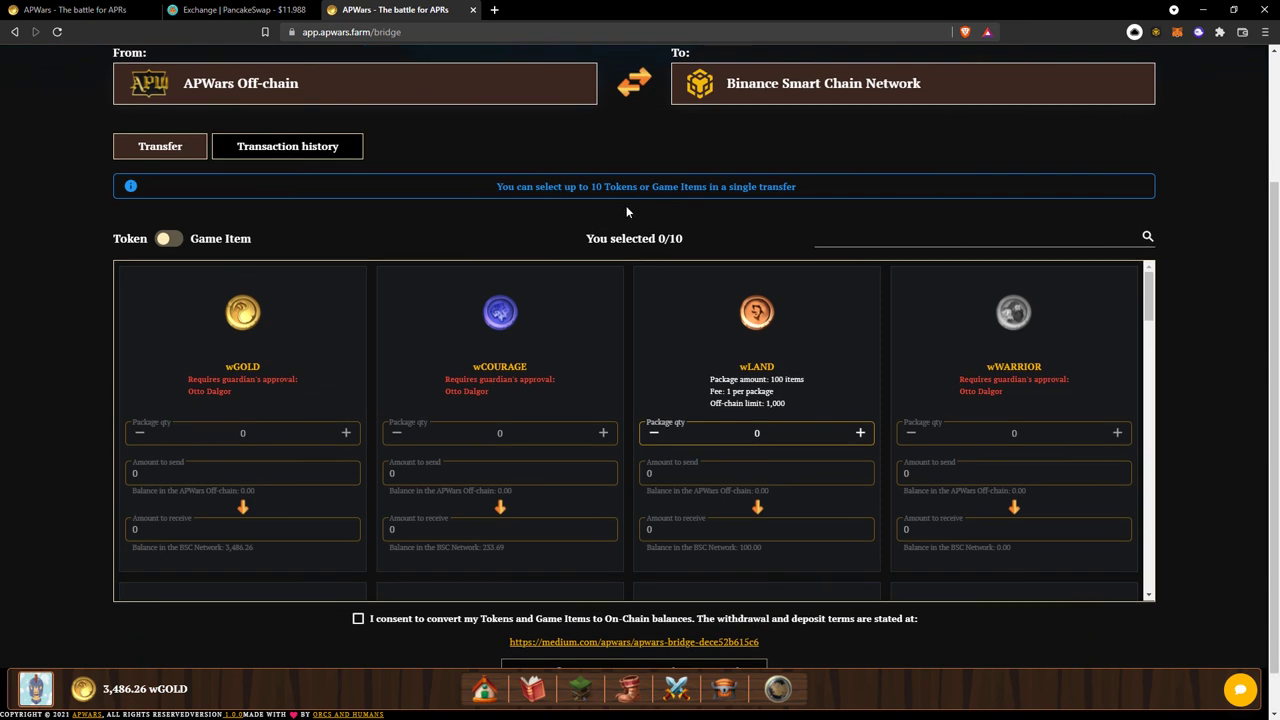
scroll(627, 211, down, 1)
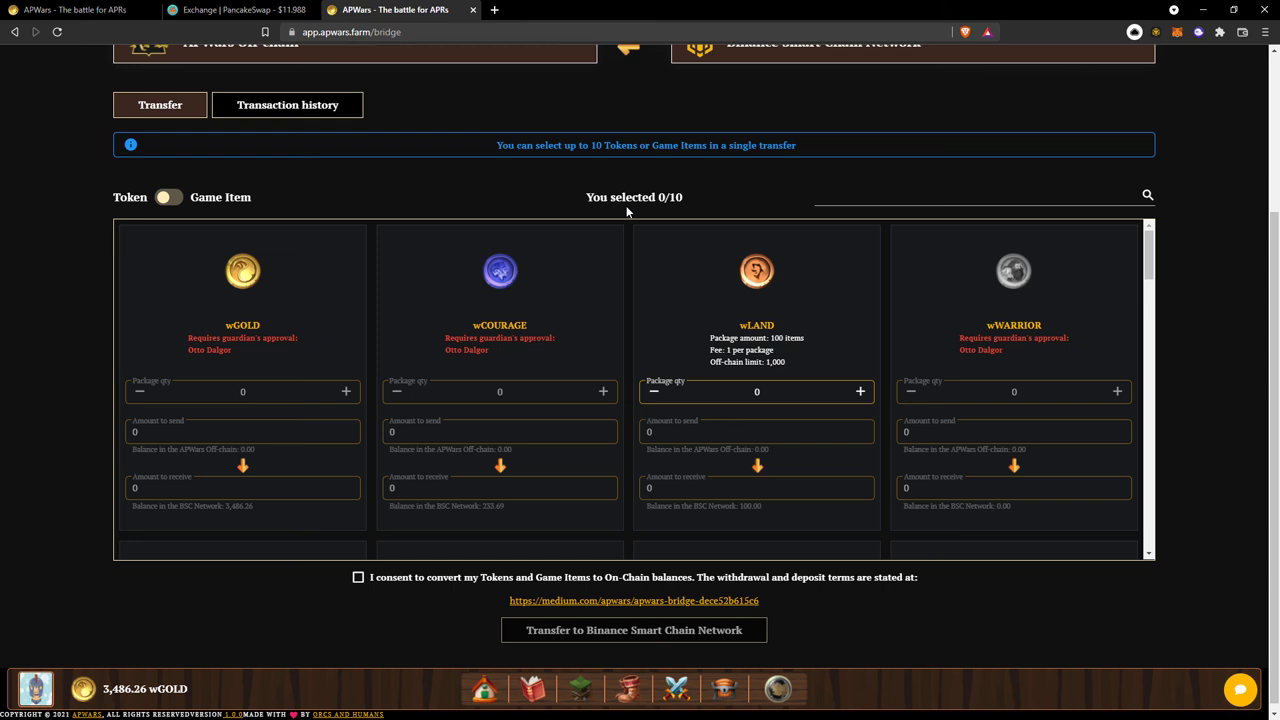
scroll(627, 207, down, 1)
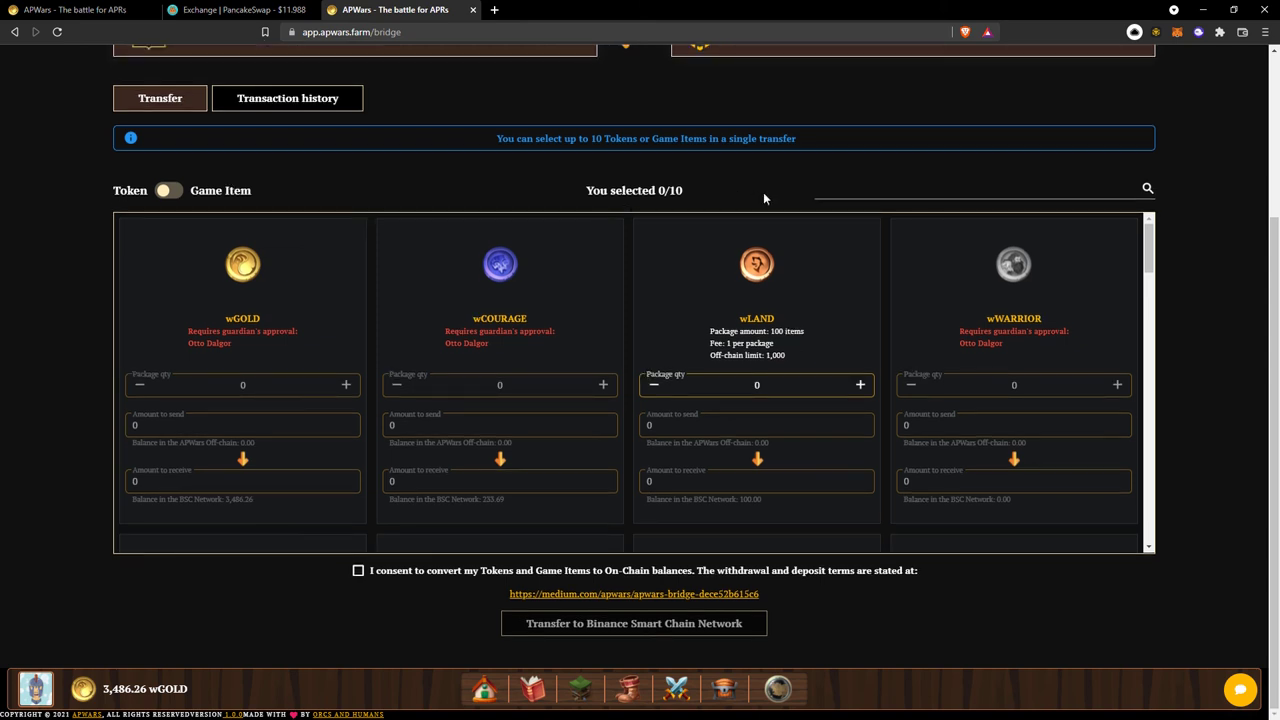